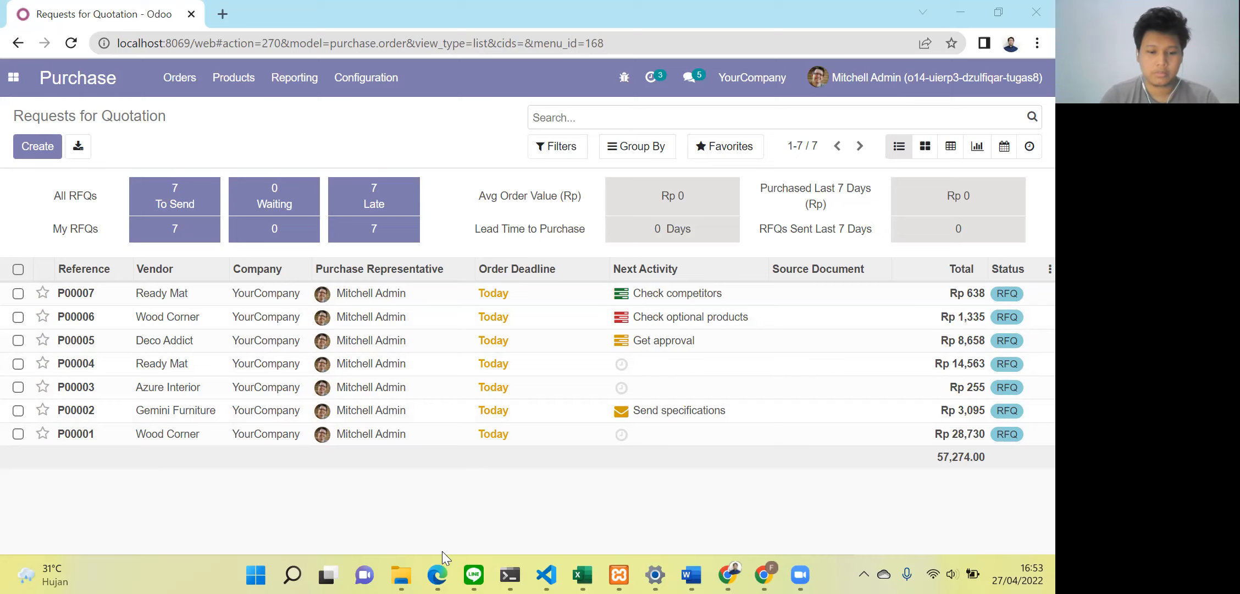
Step: Switch to File Explorer and go to the PostgreSQL folder inside Program Files\Odoo 14.0.20220214 on drive C
{"action": "mouse_move", "coordinate": [401, 574]}
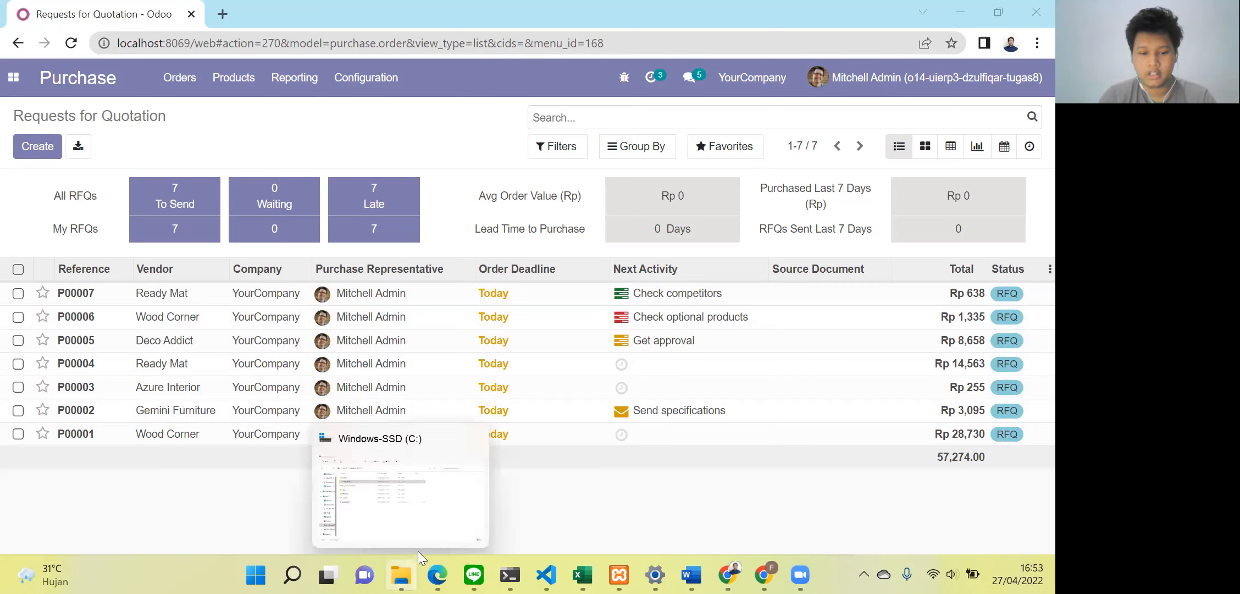
{"action": "left_click", "coordinate": [400, 510]}
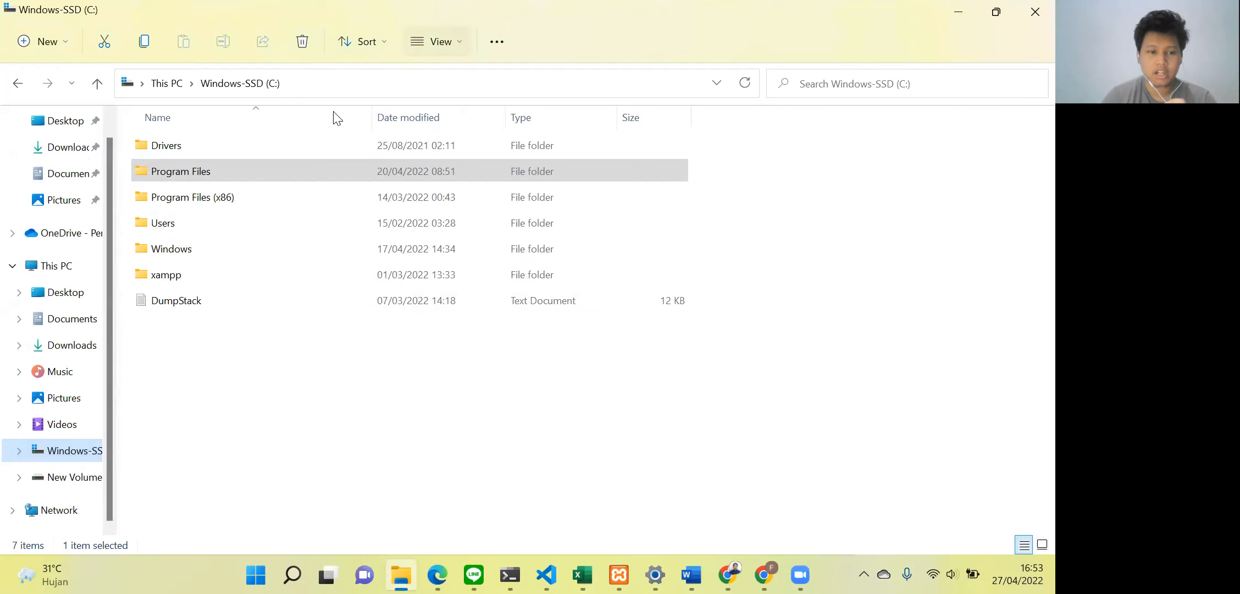
{"action": "double_click", "coordinate": [310, 169]}
{"action": "scroll", "coordinate": [238, 205], "scroll_direction": "down", "scroll_amount": 4}
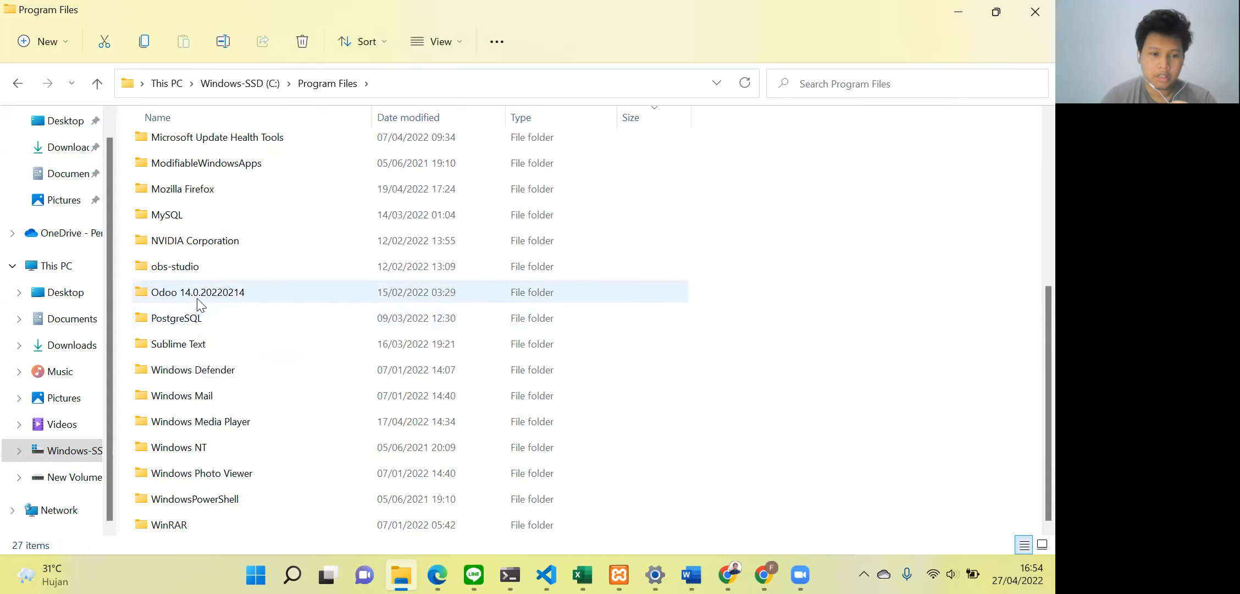
{"action": "double_click", "coordinate": [200, 297]}
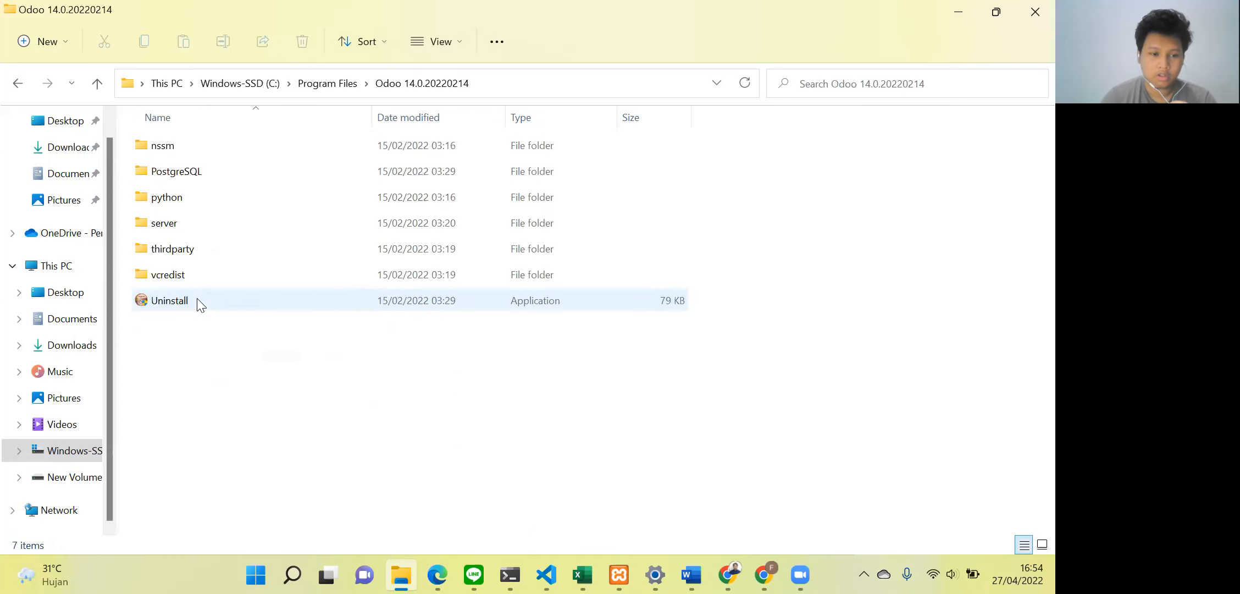
{"action": "double_click", "coordinate": [176, 172]}
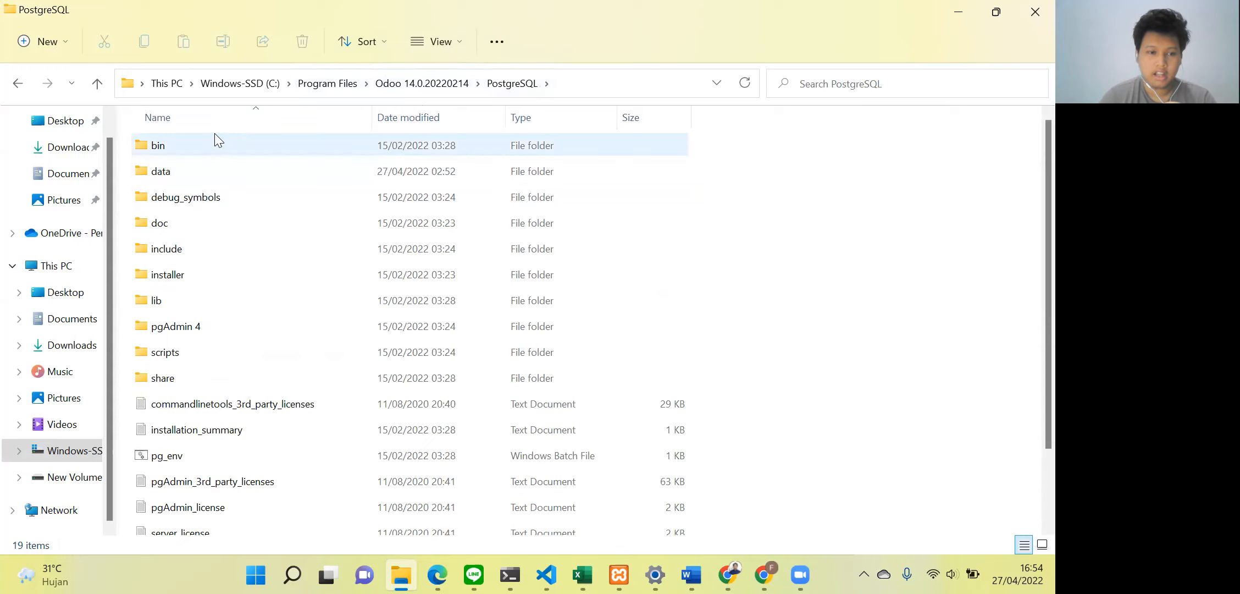
Step: Launch pgAdmin 4 from the bin folder inside the pgAdmin 4 folder
{"action": "mouse_move", "coordinate": [193, 145]}
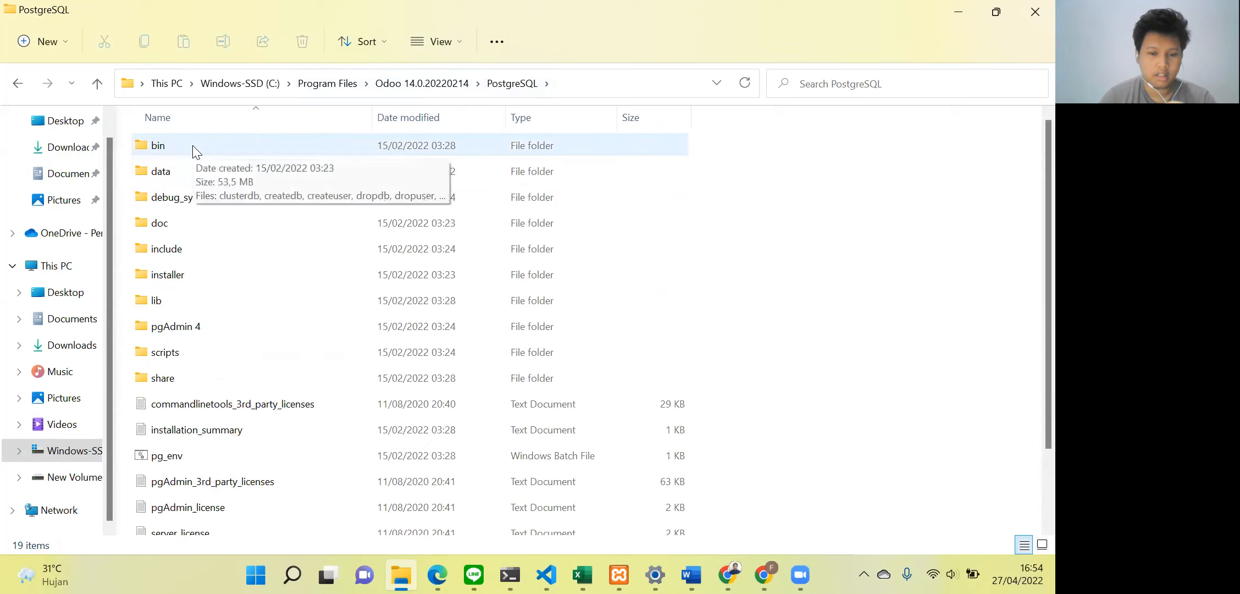
{"action": "double_click", "coordinate": [191, 327]}
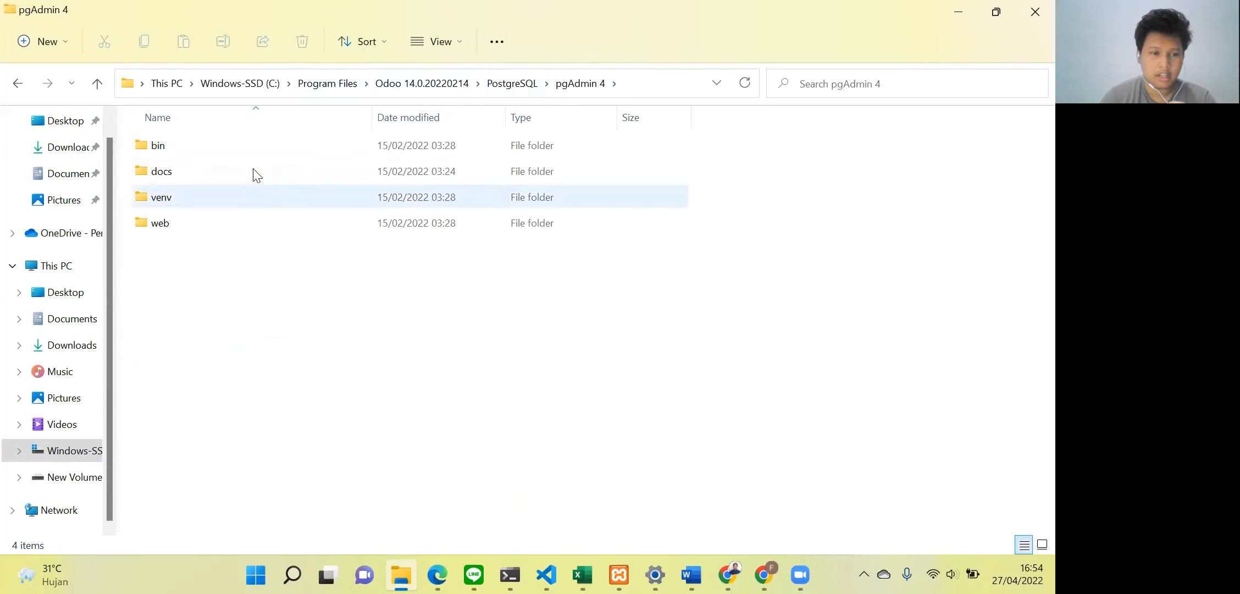
{"action": "double_click", "coordinate": [194, 153]}
{"action": "double_click", "coordinate": [172, 327]}
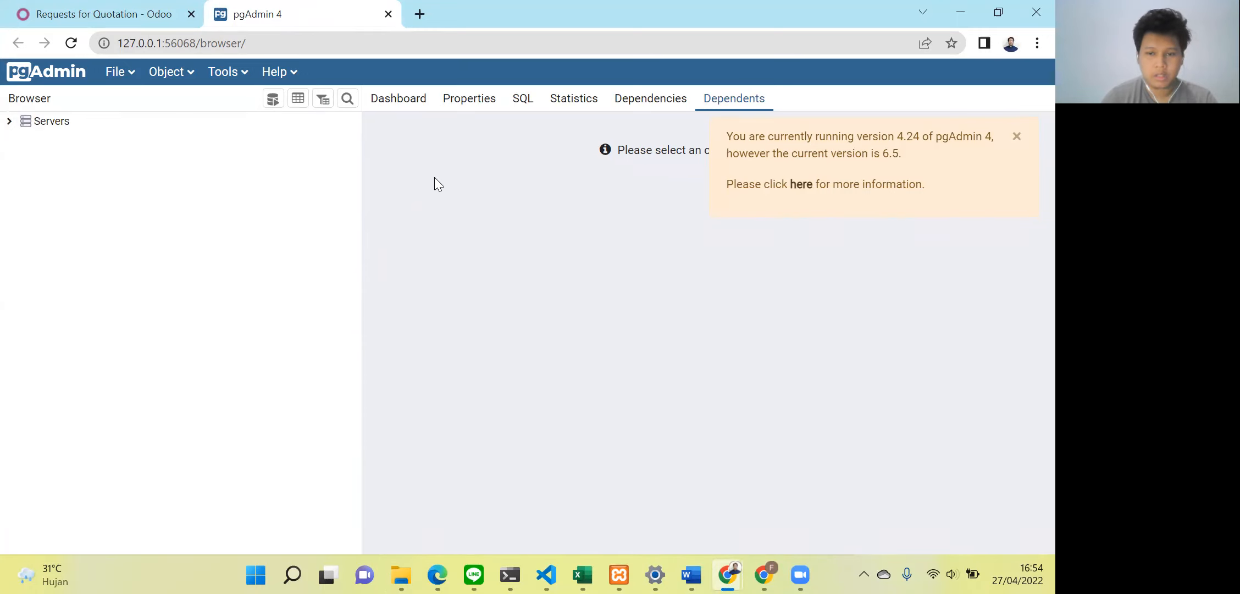
Step: Expand the PostgreSQL 12 server in the object tree and list its databases
{"action": "left_click", "coordinate": [78, 123]}
{"action": "left_click", "coordinate": [10, 122]}
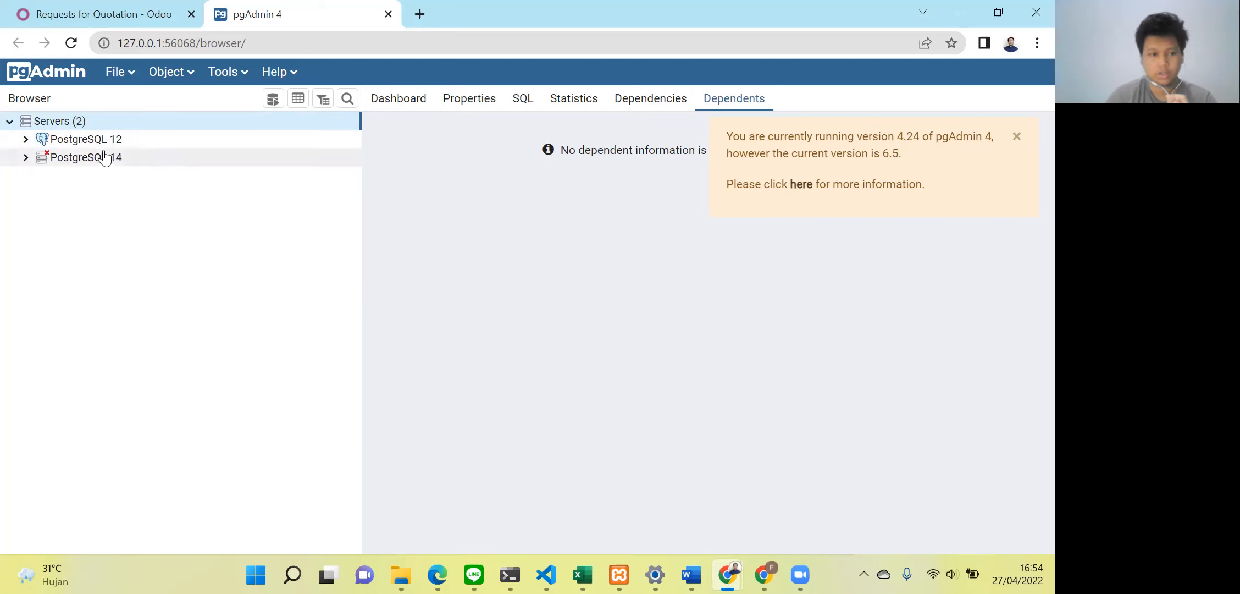
{"action": "left_click", "coordinate": [34, 145]}
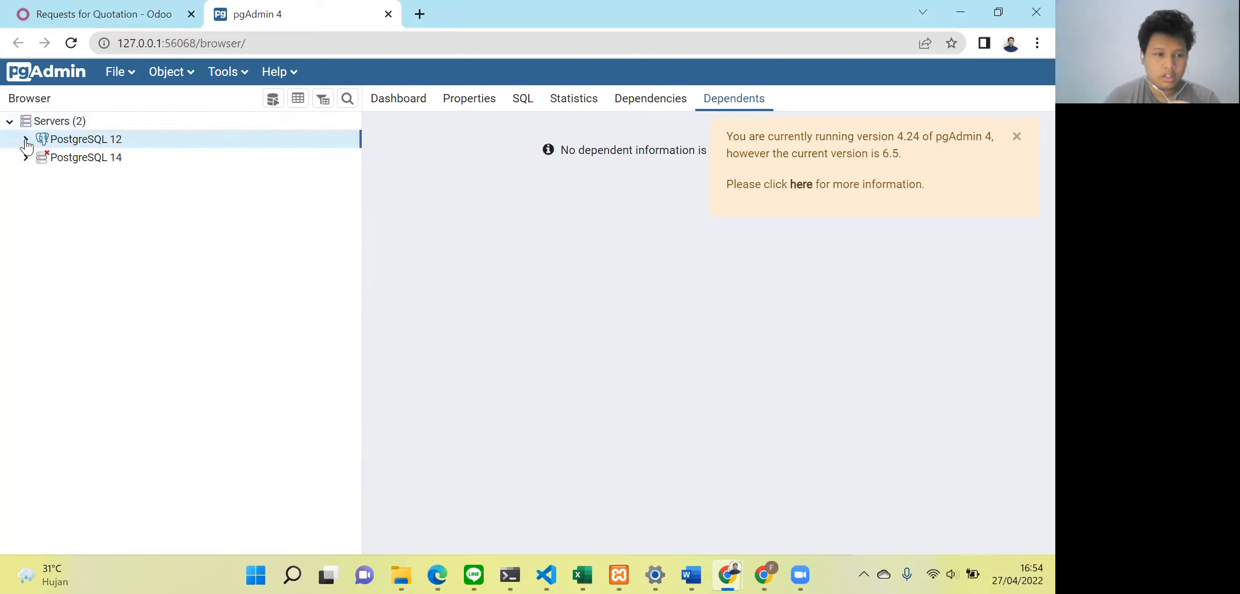
{"action": "left_click", "coordinate": [26, 141]}
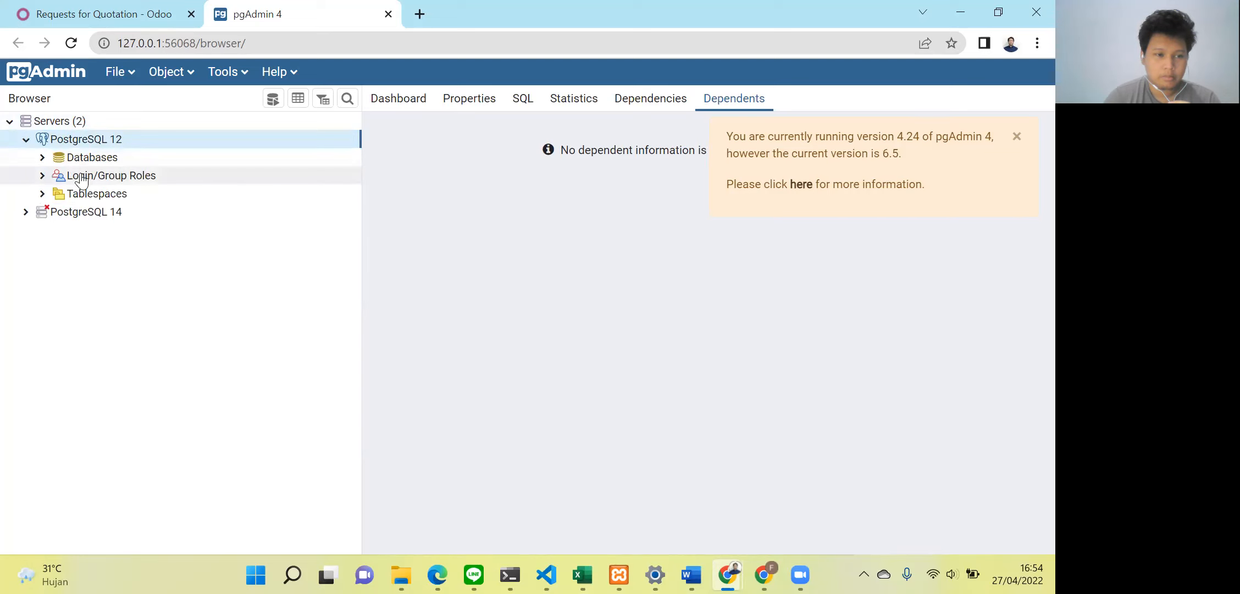
{"action": "left_click", "coordinate": [43, 159]}
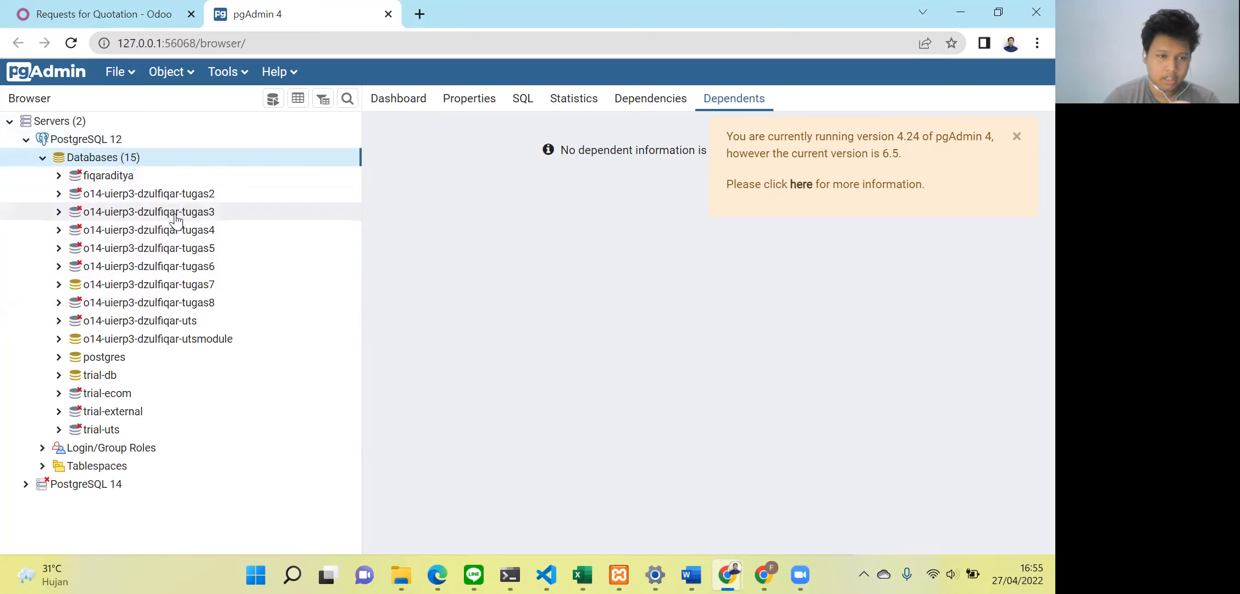
Step: Check in Odoo which database is in use, then connect to the database ending in tugas8 in pgAdmin and expand it
{"action": "left_click", "coordinate": [91, 5]}
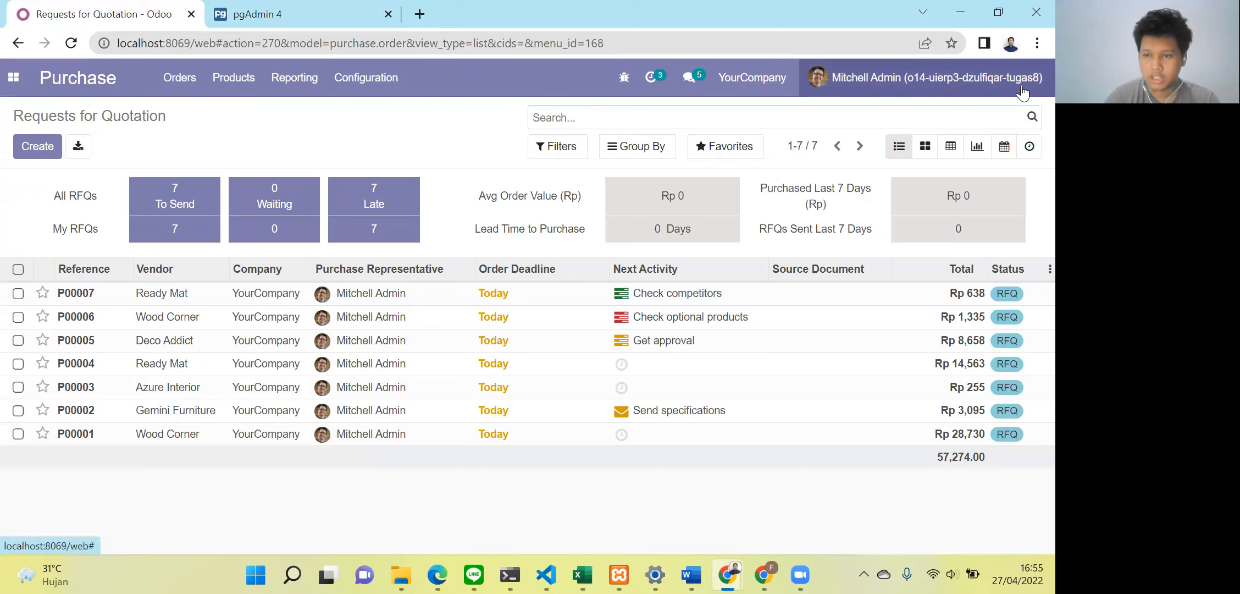
{"action": "left_click", "coordinate": [204, 23]}
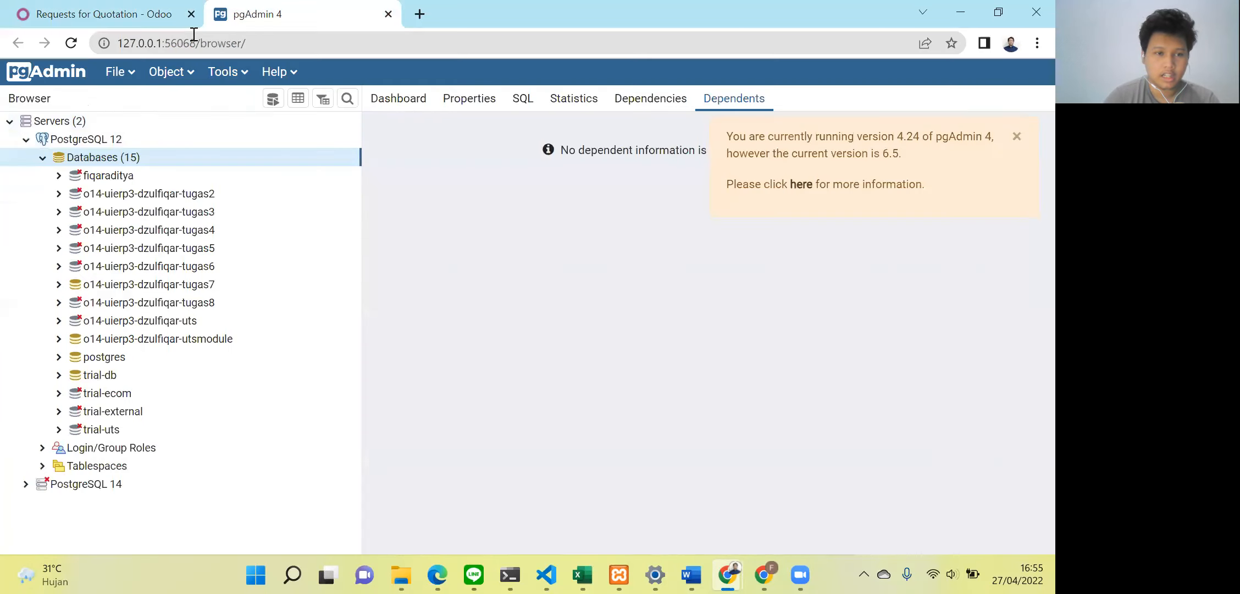
{"action": "left_click", "coordinate": [59, 303]}
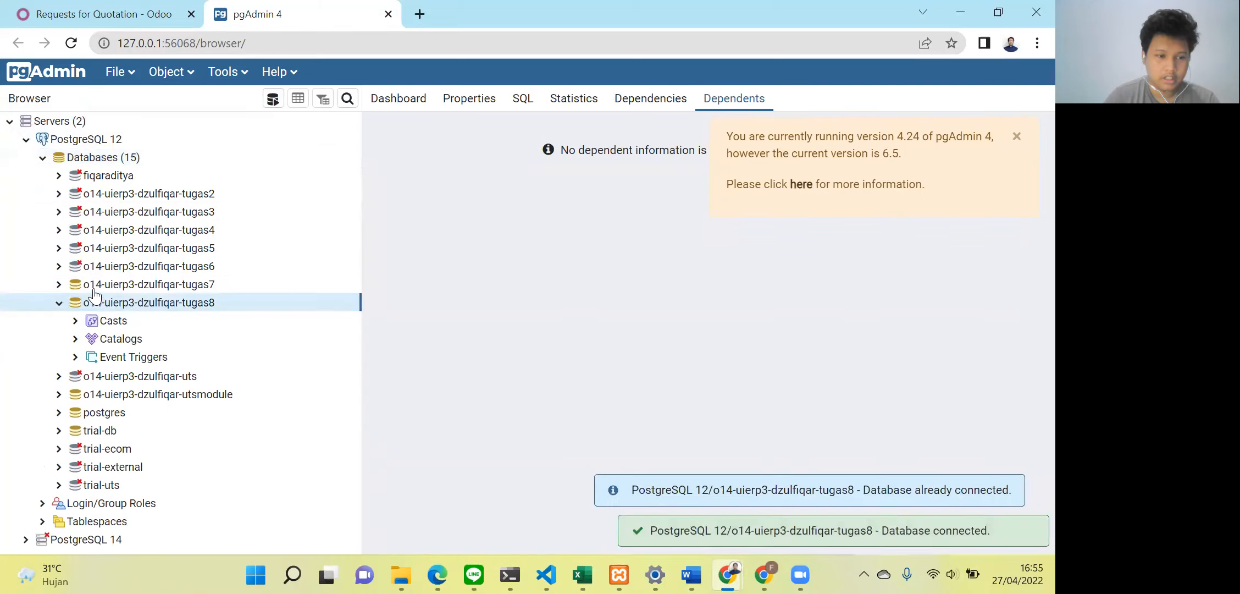
{"action": "scroll", "coordinate": [99, 302], "scroll_direction": "down", "scroll_amount": 1}
Step: Switch to Odoo, show its list of available apps, and return to pgAdmin
{"action": "left_click", "coordinate": [91, 17]}
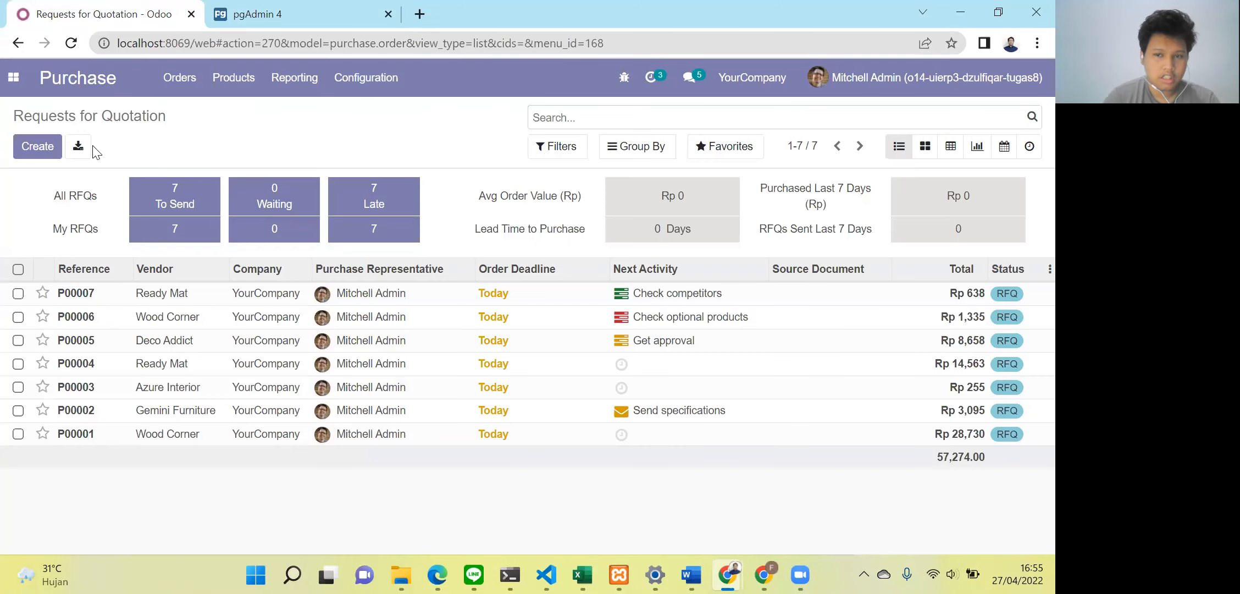
{"action": "left_click", "coordinate": [13, 78]}
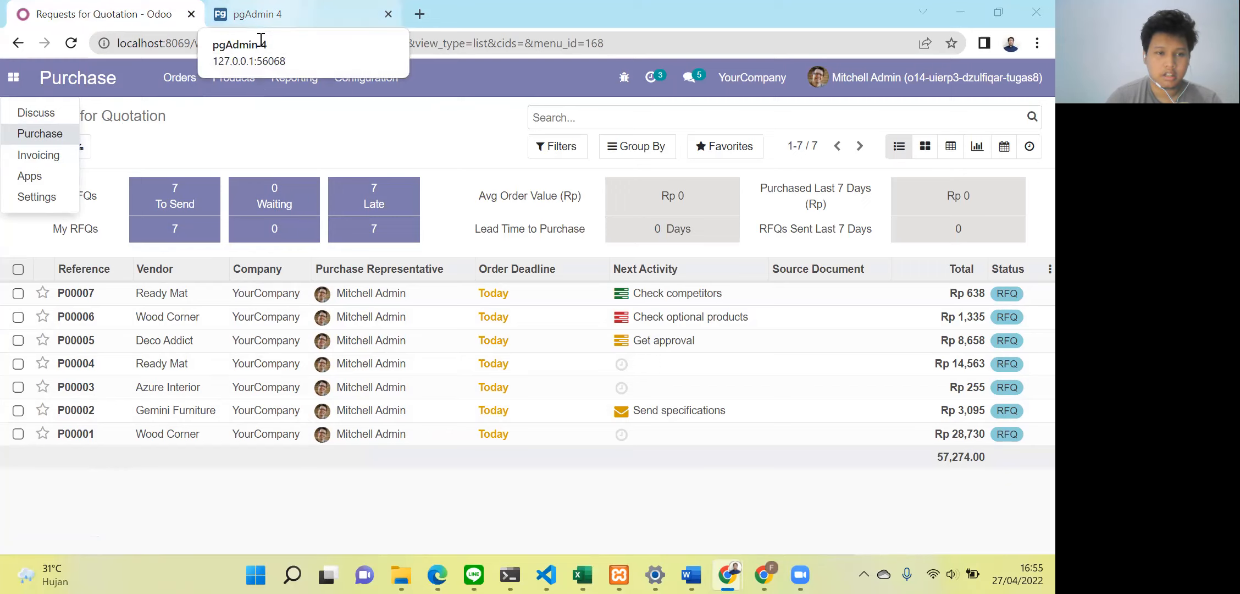
{"action": "left_click", "coordinate": [258, 14]}
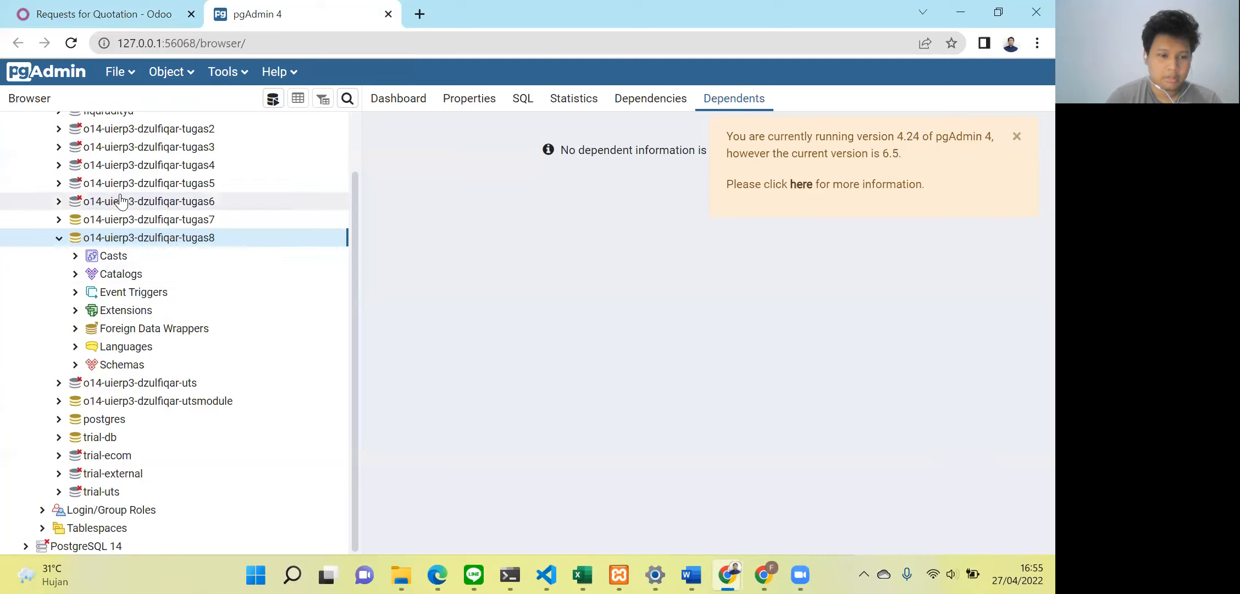
Step: Expand the schemas of the tugas8 database and list the tables of the public schema
{"action": "double_click", "coordinate": [92, 365]}
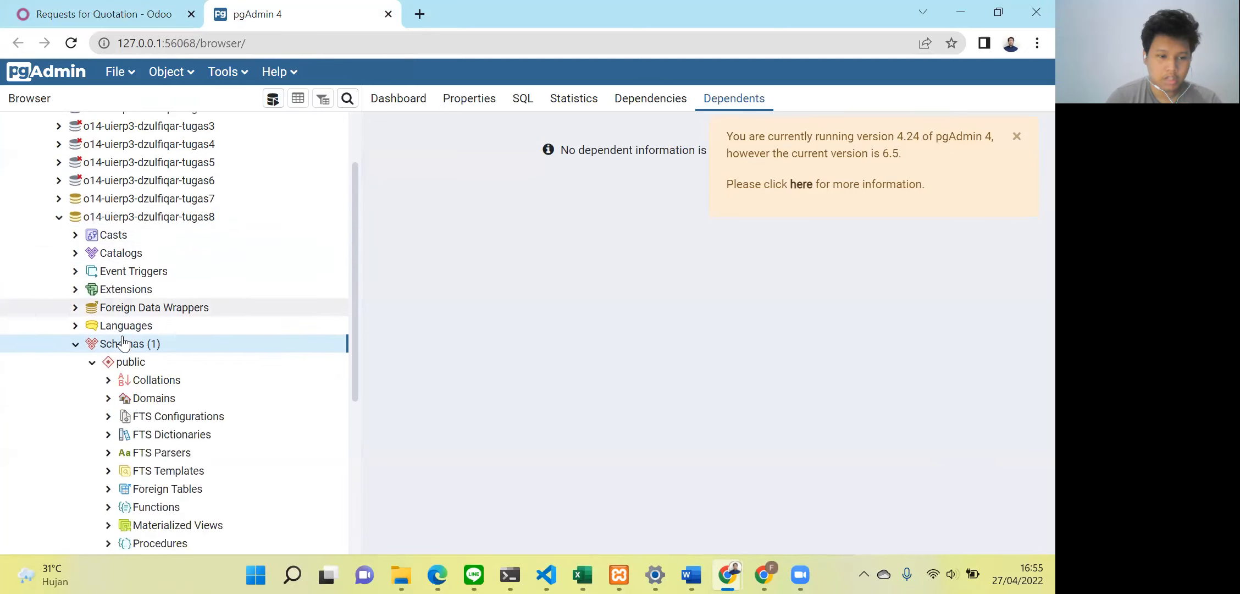
{"action": "scroll", "coordinate": [102, 495], "scroll_direction": "down", "scroll_amount": 2}
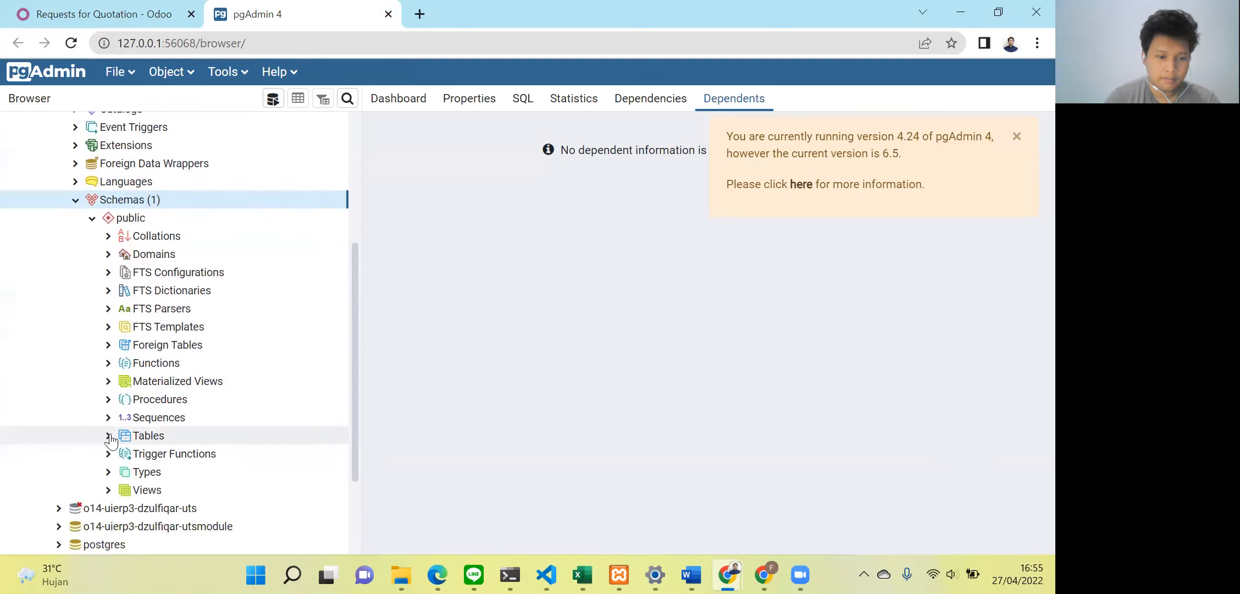
{"action": "double_click", "coordinate": [112, 435]}
Step: Find the purchase_order table in the public schema and display all its rows
{"action": "scroll", "coordinate": [142, 375], "scroll_direction": "down", "scroll_amount": 10}
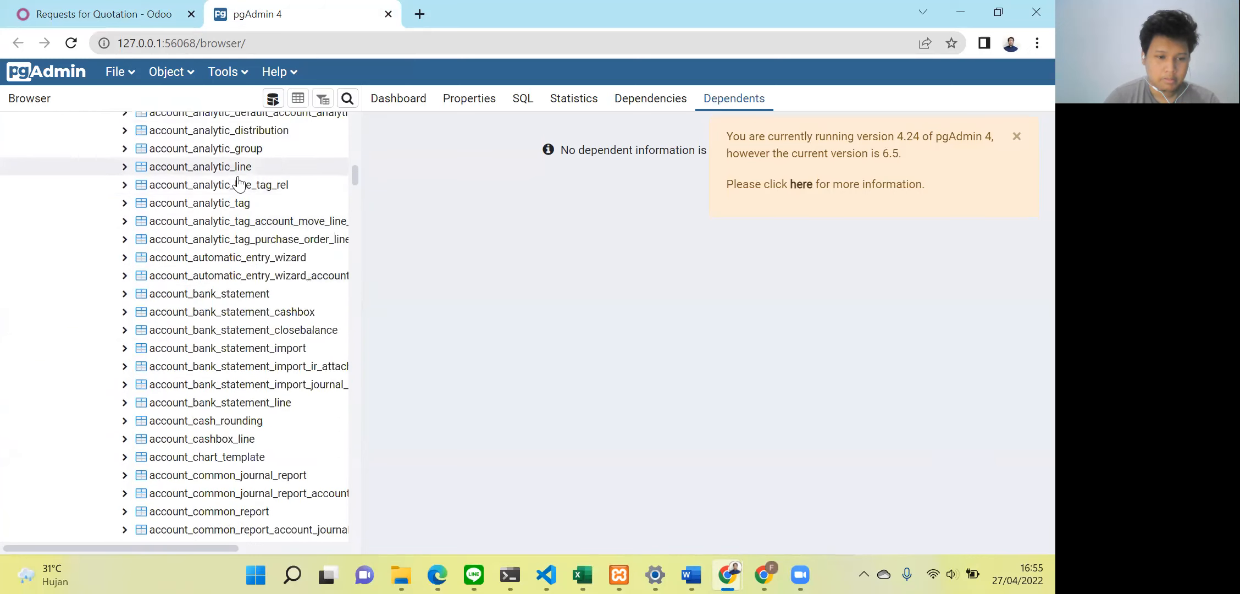
{"action": "scroll", "coordinate": [231, 246], "scroll_direction": "down", "scroll_amount": 20}
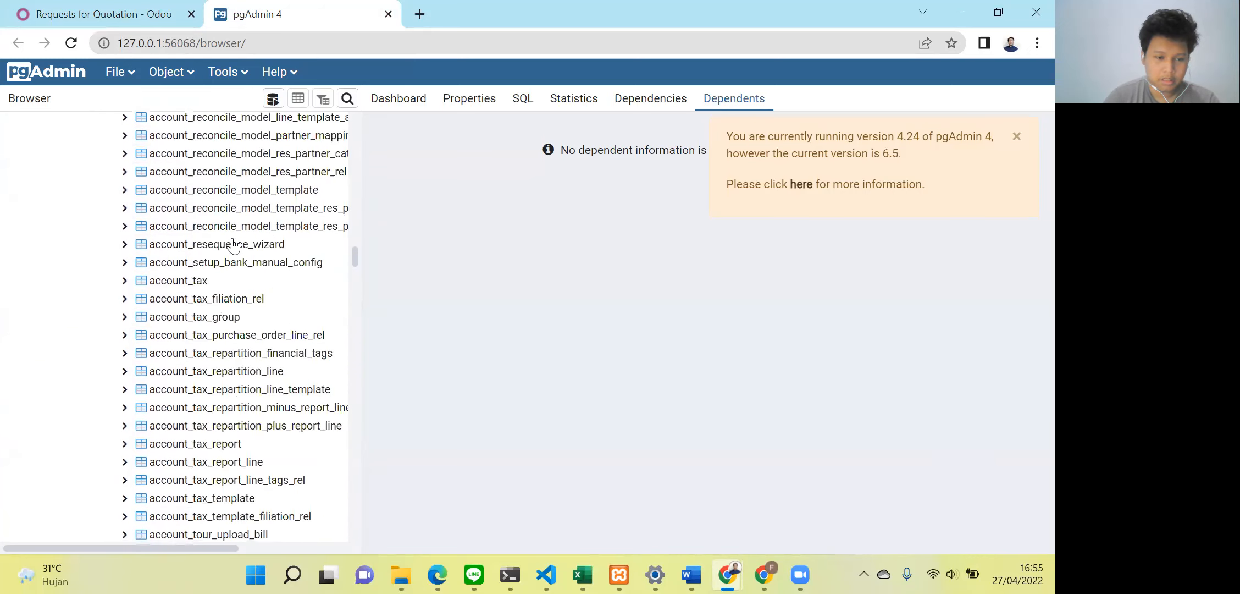
{"action": "scroll", "coordinate": [196, 279], "scroll_direction": "down", "scroll_amount": 20}
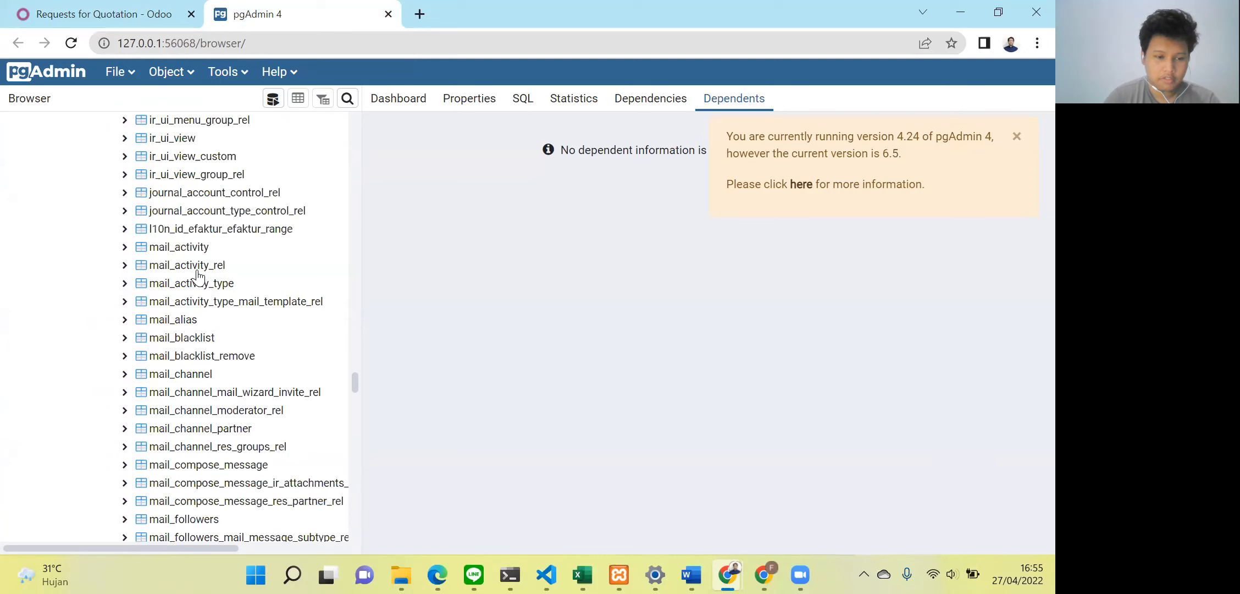
{"action": "scroll", "coordinate": [198, 277], "scroll_direction": "down", "scroll_amount": 5}
{"action": "scroll", "coordinate": [221, 292], "scroll_direction": "up", "scroll_amount": 8}
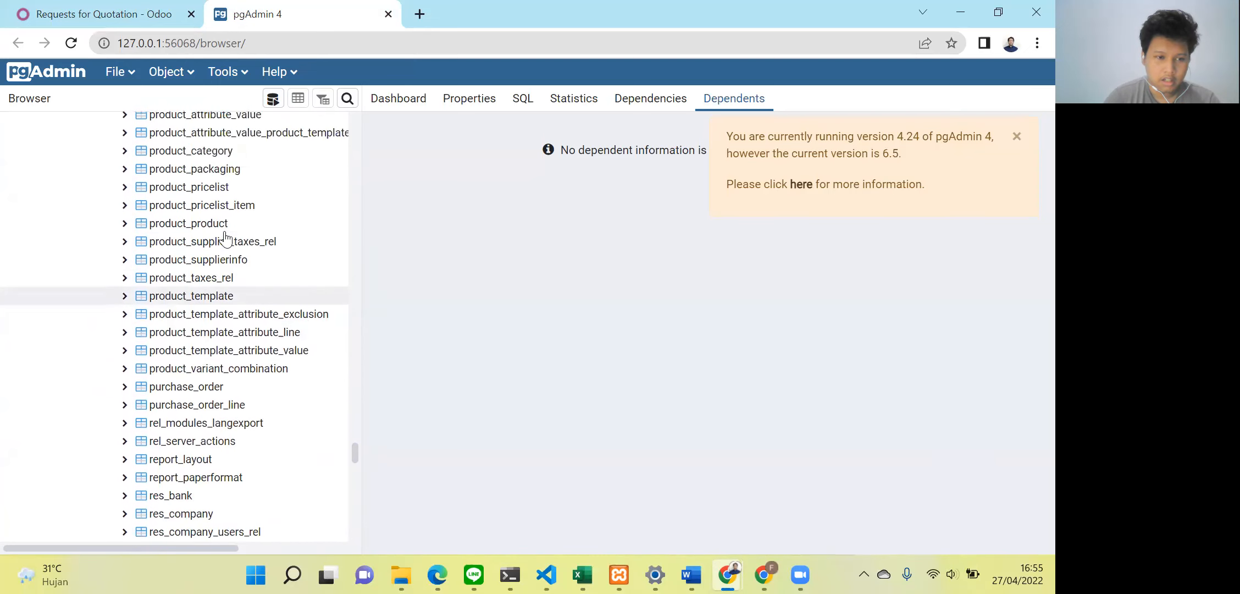
{"action": "scroll", "coordinate": [216, 352], "scroll_direction": "down", "scroll_amount": 1}
{"action": "scroll", "coordinate": [226, 362], "scroll_direction": "down", "scroll_amount": 3}
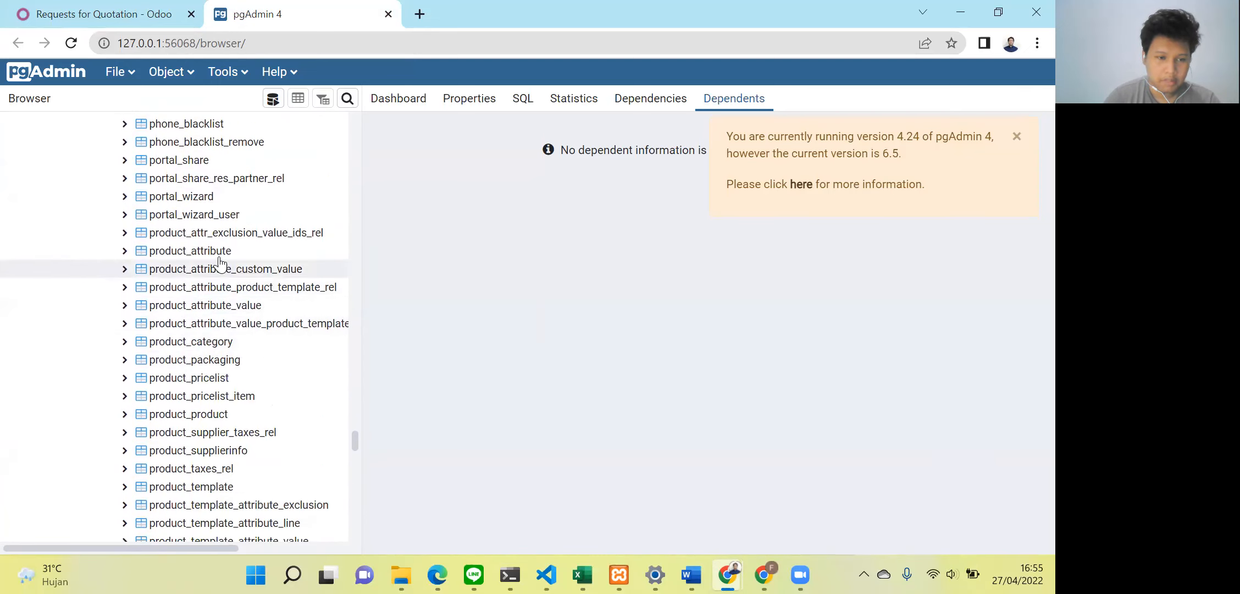
{"action": "scroll", "coordinate": [231, 236], "scroll_direction": "down", "scroll_amount": 6}
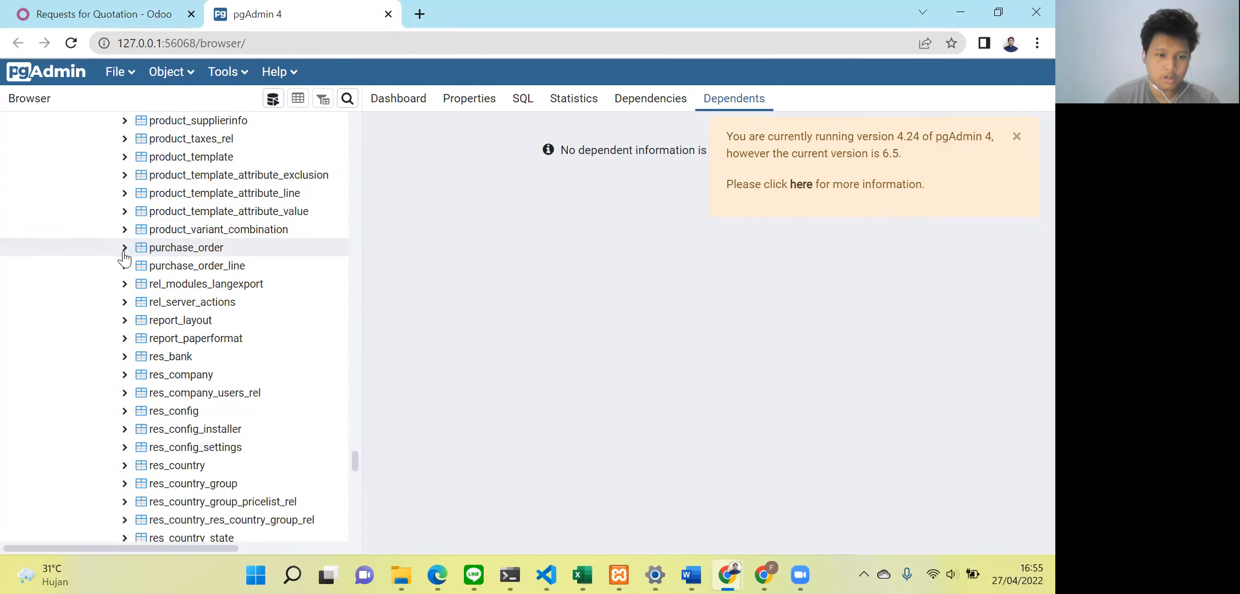
{"action": "left_click", "coordinate": [125, 251]}
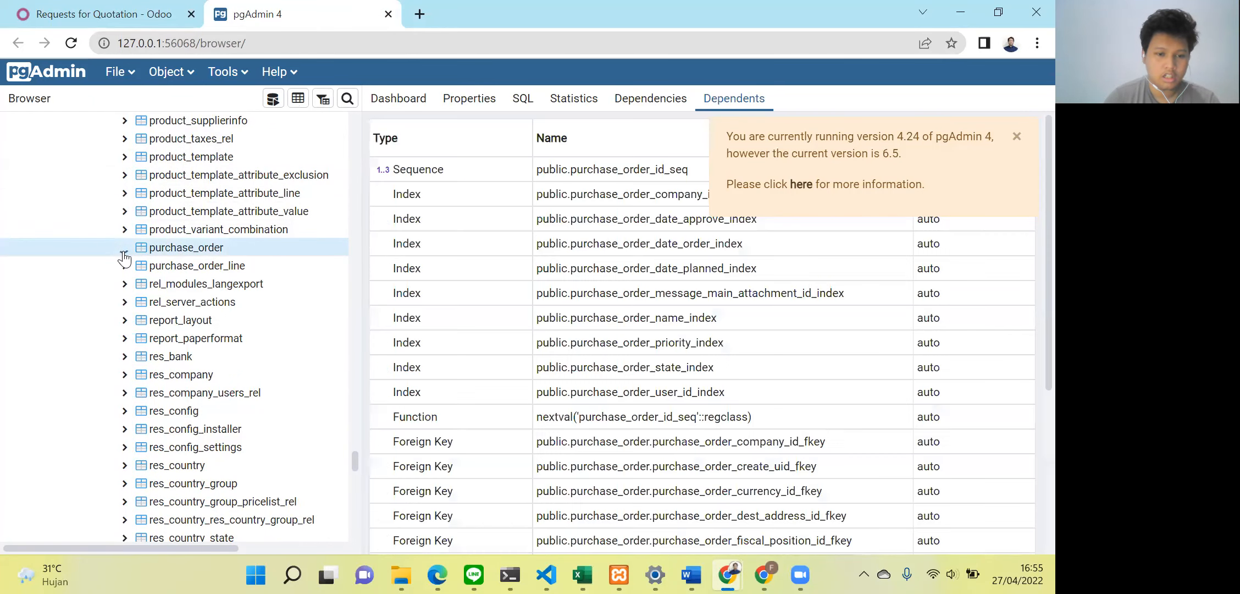
{"action": "right_click", "coordinate": [211, 247]}
{"action": "mouse_move", "coordinate": [339, 352]}
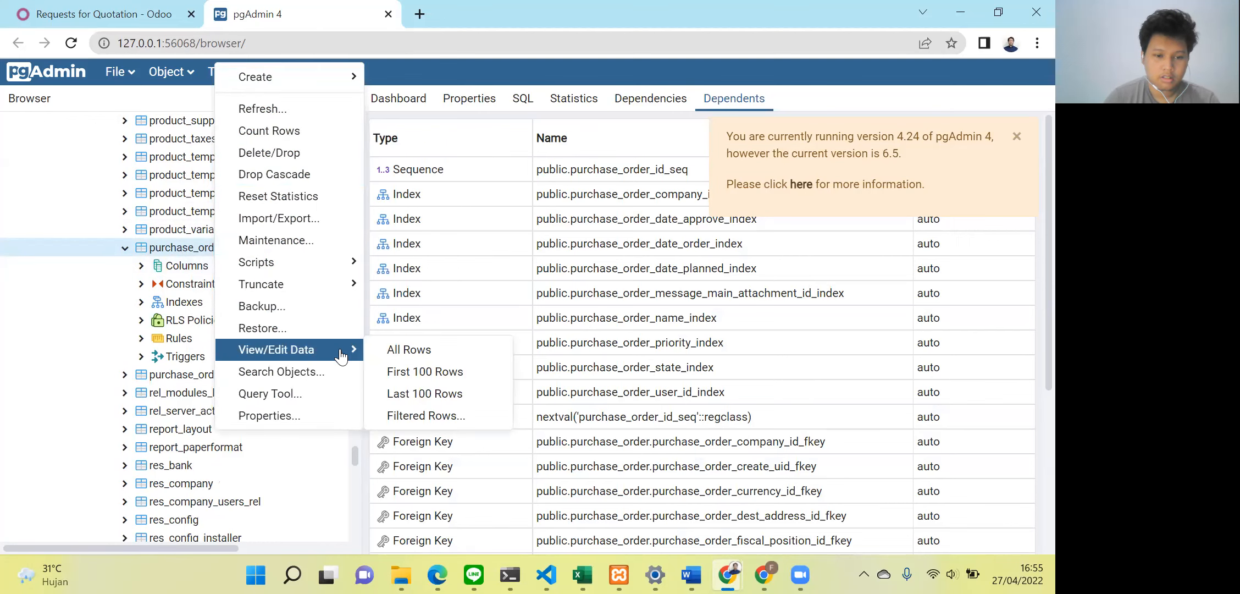
{"action": "left_click", "coordinate": [383, 351]}
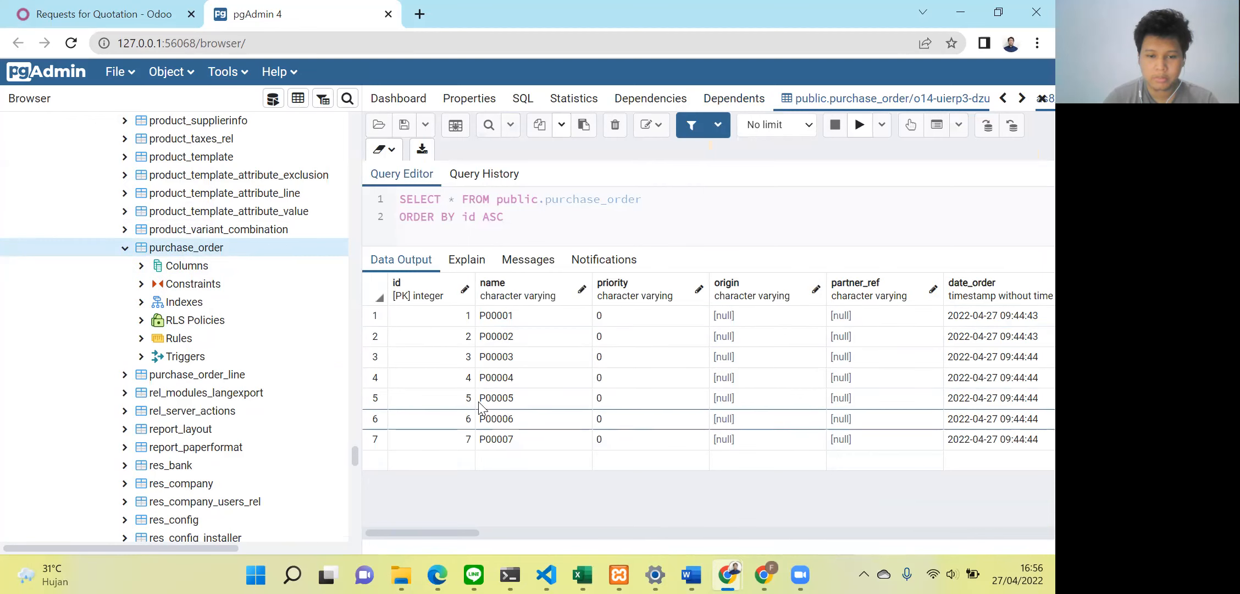
Step: Switch back to the Odoo Purchase app and create a new request for quotation with Azure Interior as the vendor
{"action": "left_click", "coordinate": [154, 17]}
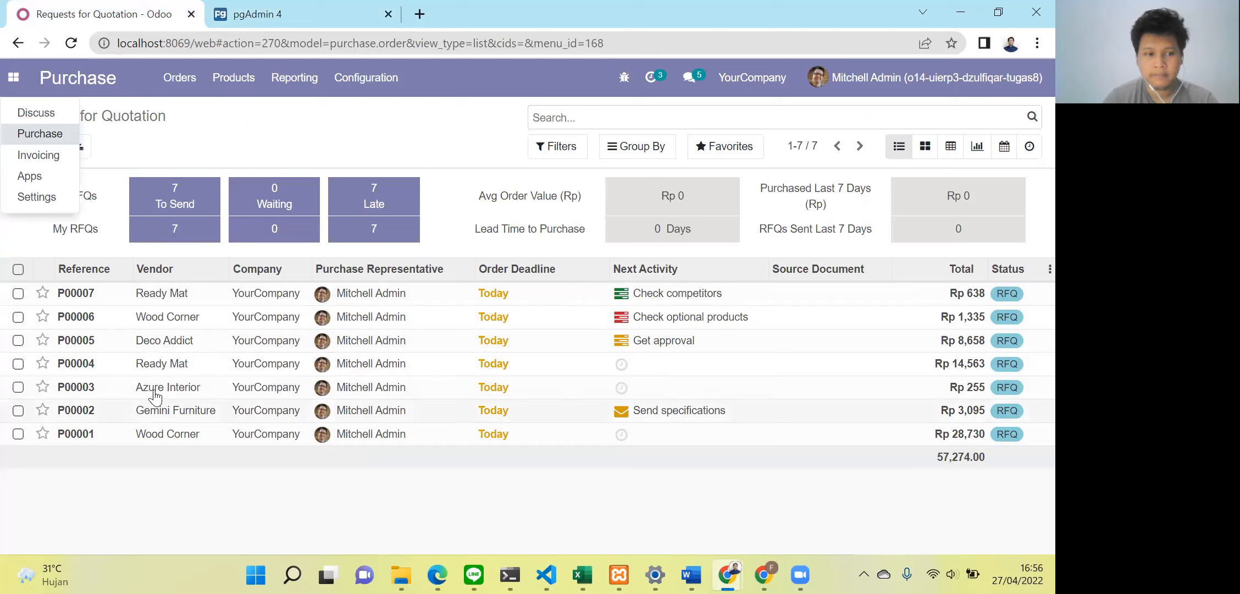
{"action": "left_click", "coordinate": [257, 154]}
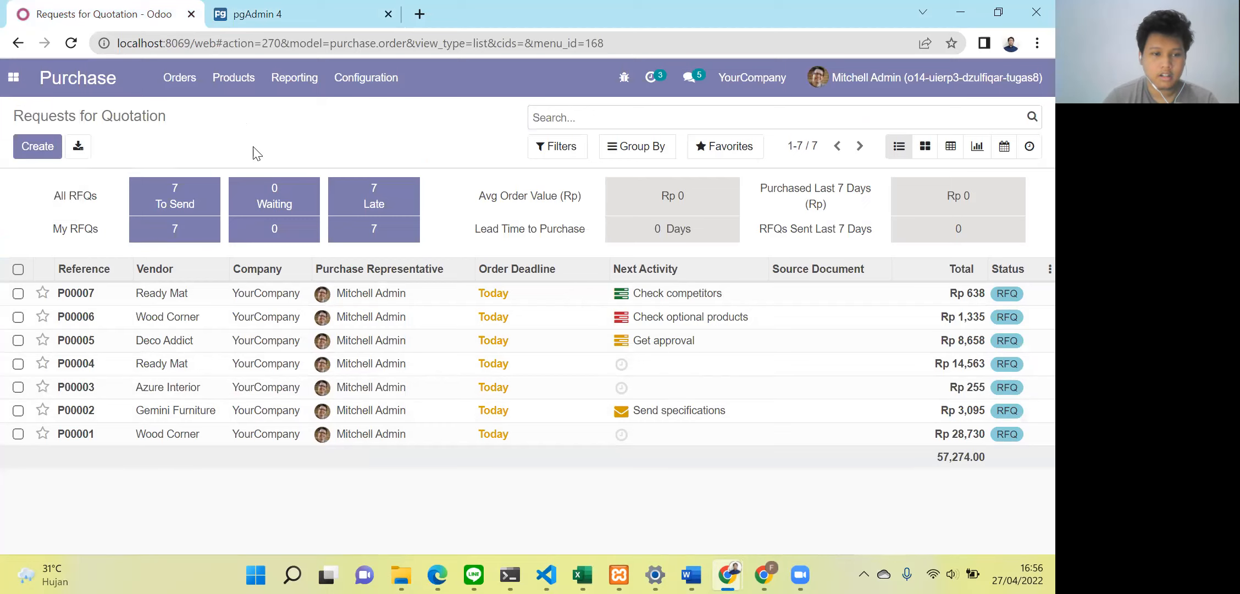
{"action": "left_click", "coordinate": [25, 157]}
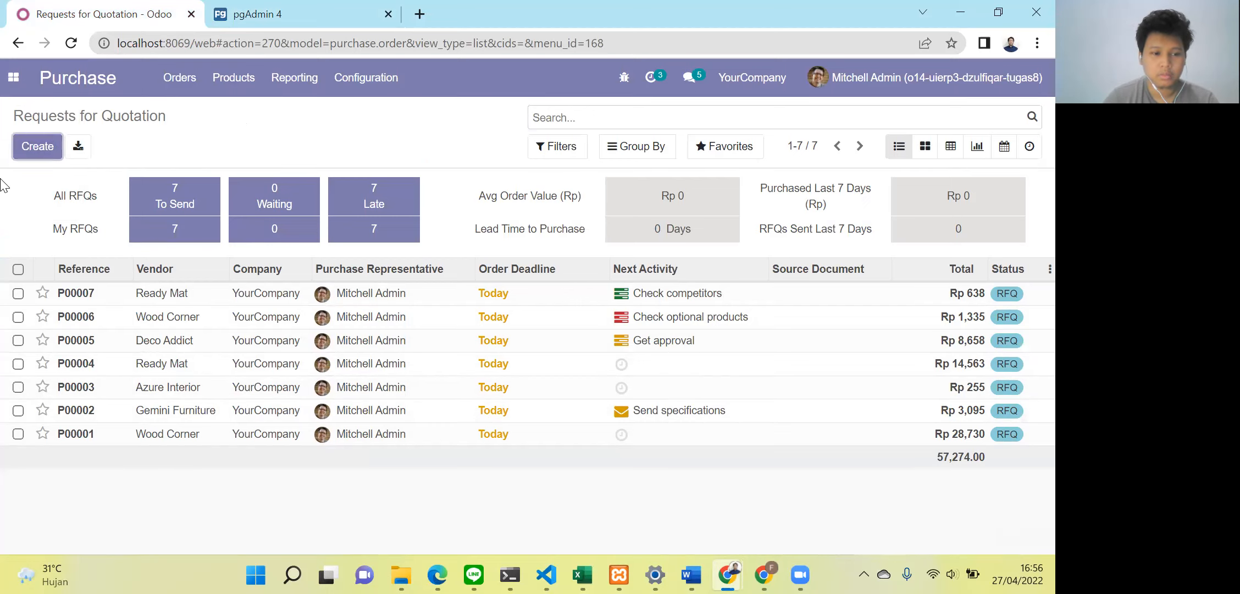
{"action": "left_click", "coordinate": [305, 305]}
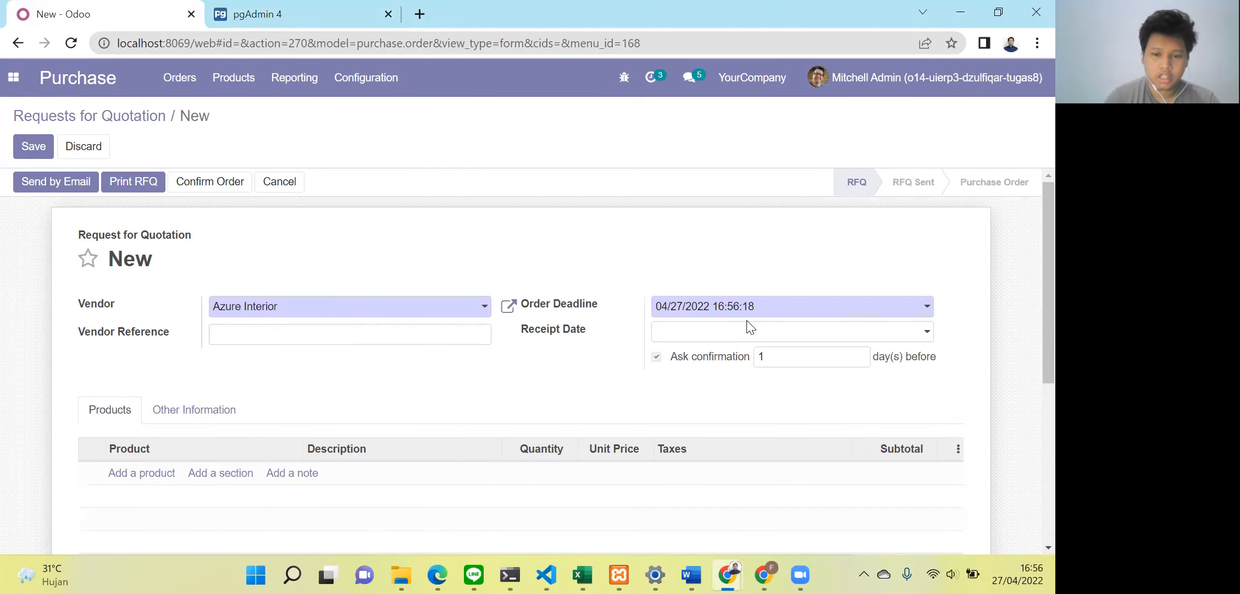
Step: Add the Large Cabinet product to the request for quotation with a quantity of 3
{"action": "scroll", "coordinate": [357, 352], "scroll_direction": "down", "scroll_amount": 3}
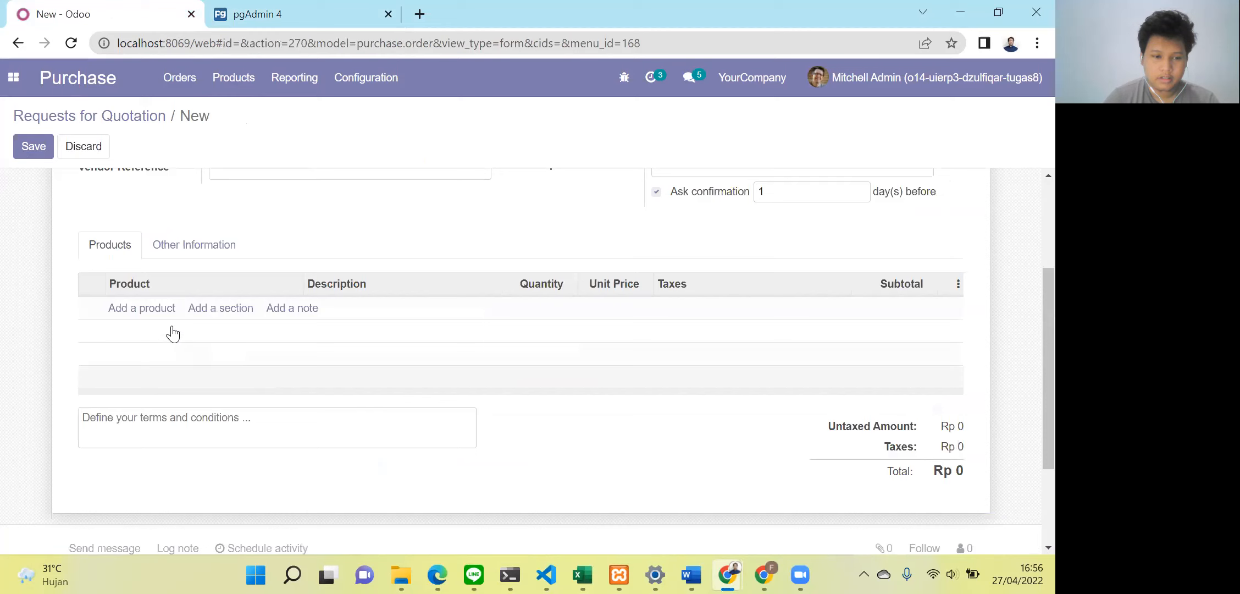
{"action": "left_click", "coordinate": [159, 318]}
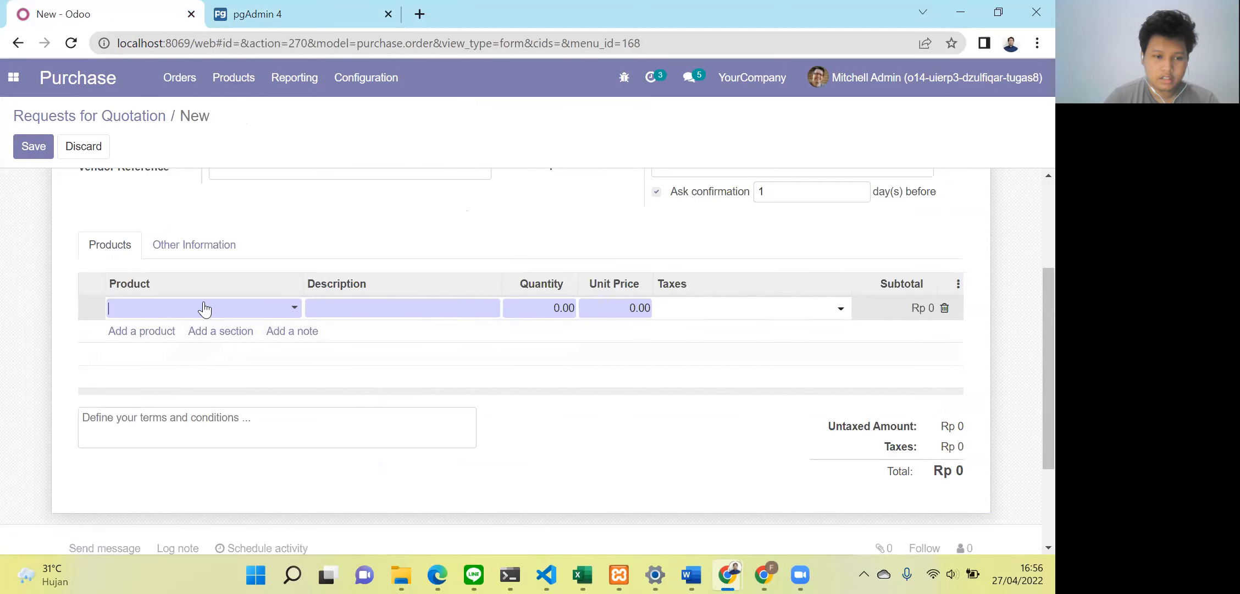
{"action": "left_click", "coordinate": [198, 315]}
{"action": "left_click", "coordinate": [221, 375]}
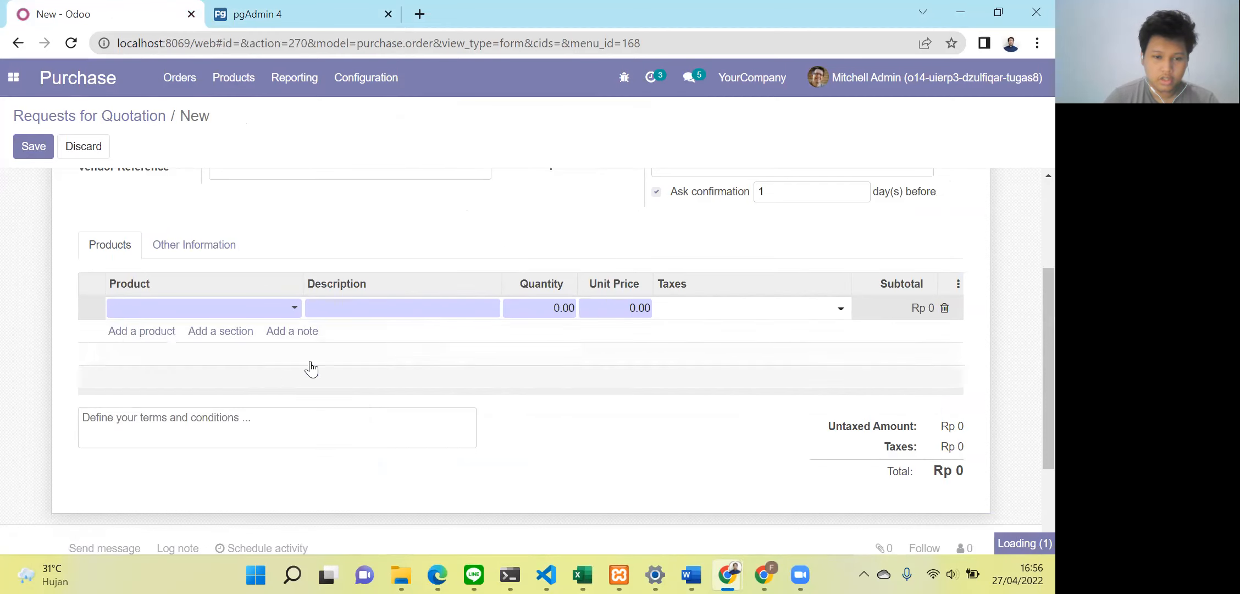
{"action": "left_click", "coordinate": [557, 313]}
{"action": "type", "text": "3"}
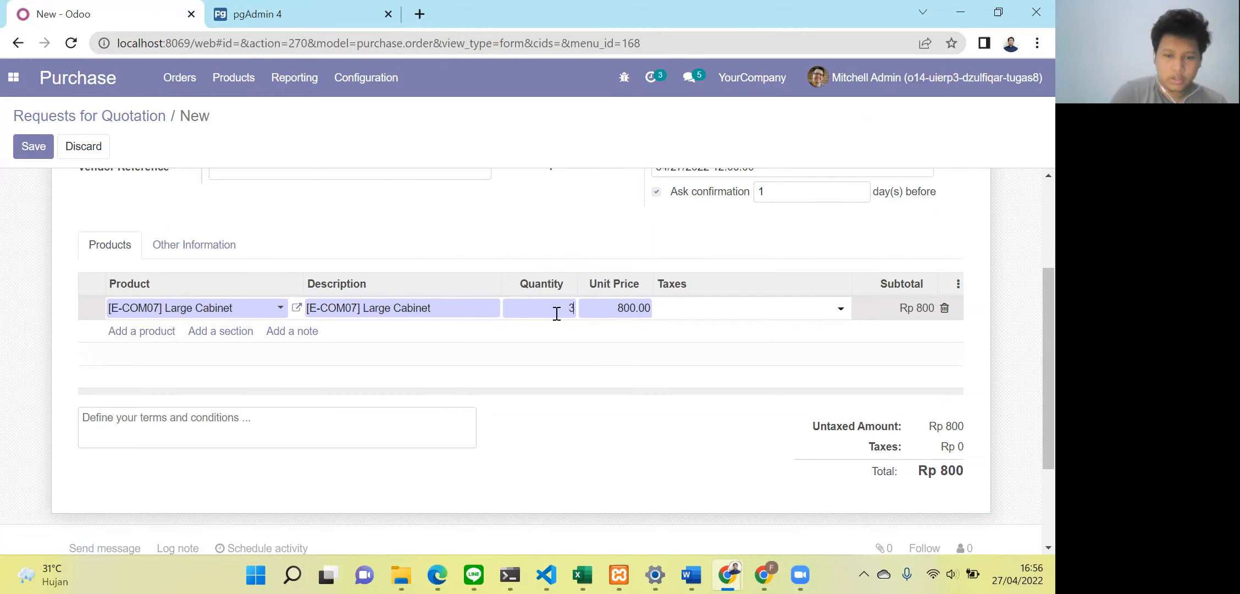
{"action": "left_click", "coordinate": [578, 404]}
Step: Save the request for quotation and confirm it as a purchase order
{"action": "scroll", "coordinate": [614, 360], "scroll_direction": "down", "scroll_amount": 3}
{"action": "scroll", "coordinate": [723, 323], "scroll_direction": "up", "scroll_amount": 5}
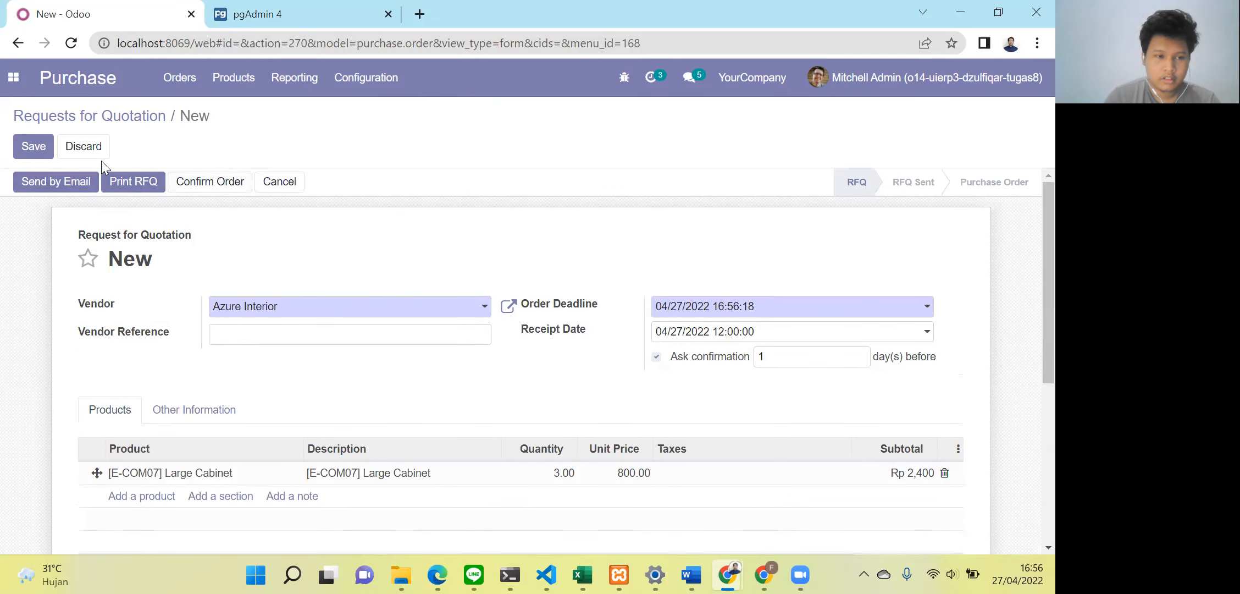
{"action": "left_click", "coordinate": [44, 147]}
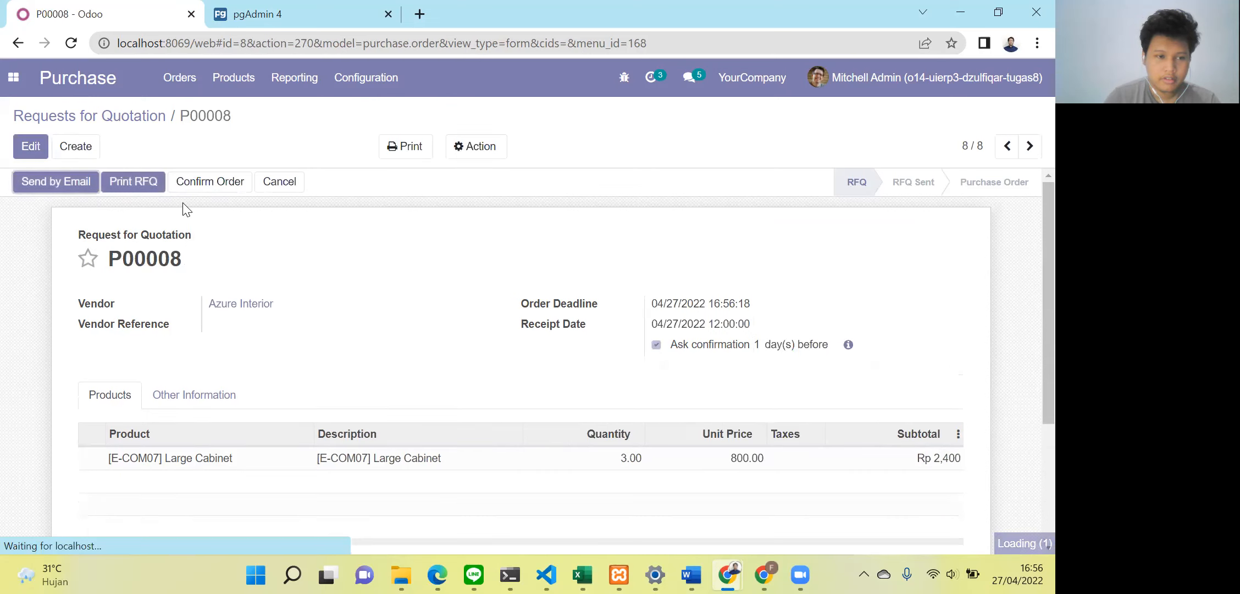
{"action": "left_click", "coordinate": [205, 177]}
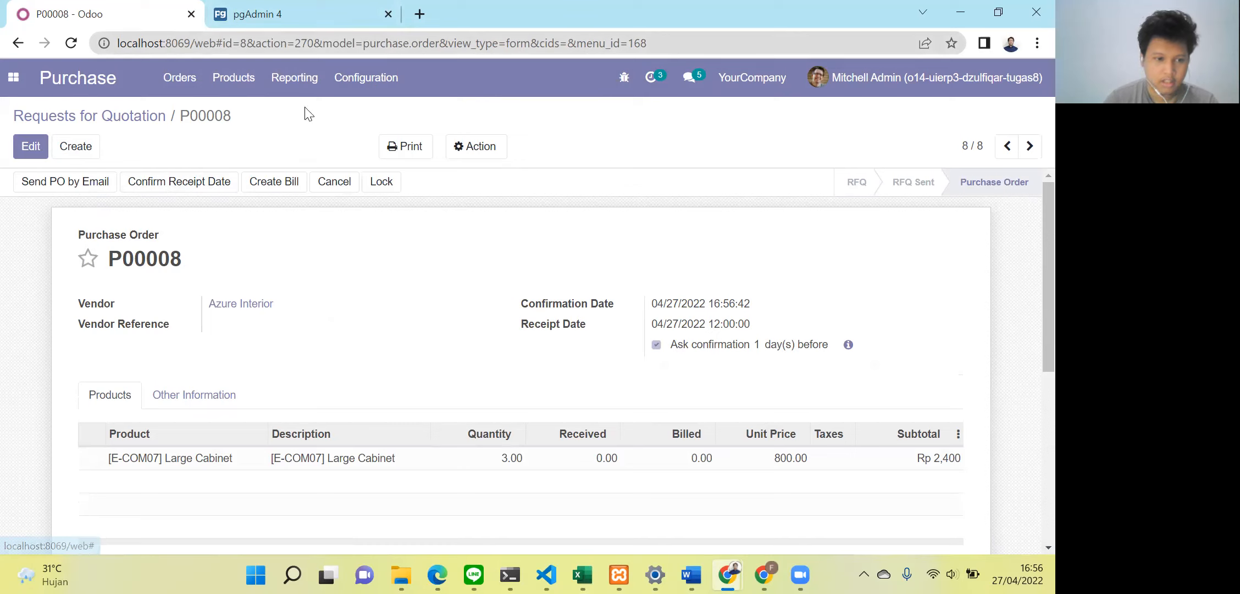
{"action": "mouse_move", "coordinate": [159, 253]}
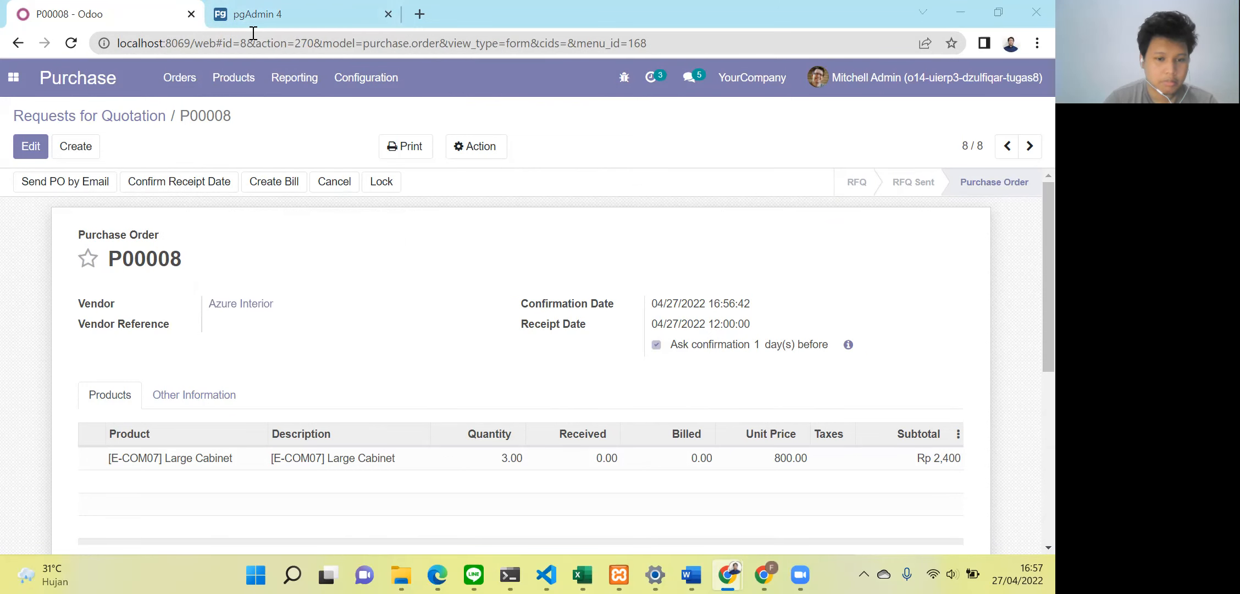
Step: Switch to pgAdmin and view the list of columns of the purchase_order table, collapsing it again when done
{"action": "left_click", "coordinate": [297, 14]}
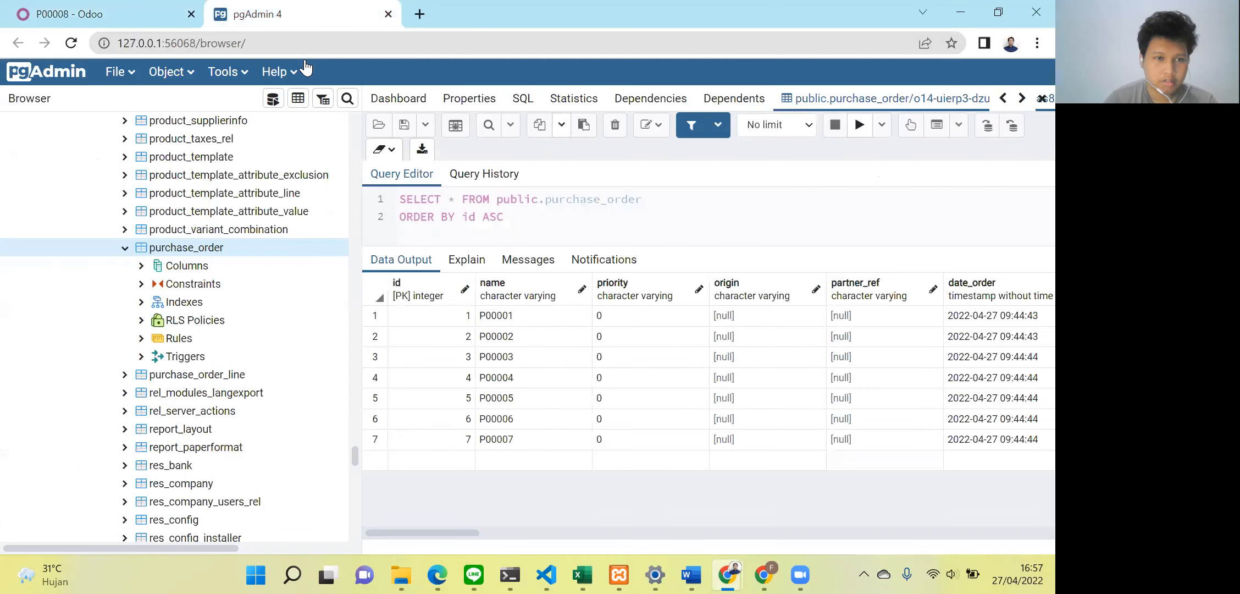
{"action": "left_click", "coordinate": [149, 269]}
{"action": "left_click", "coordinate": [144, 267]}
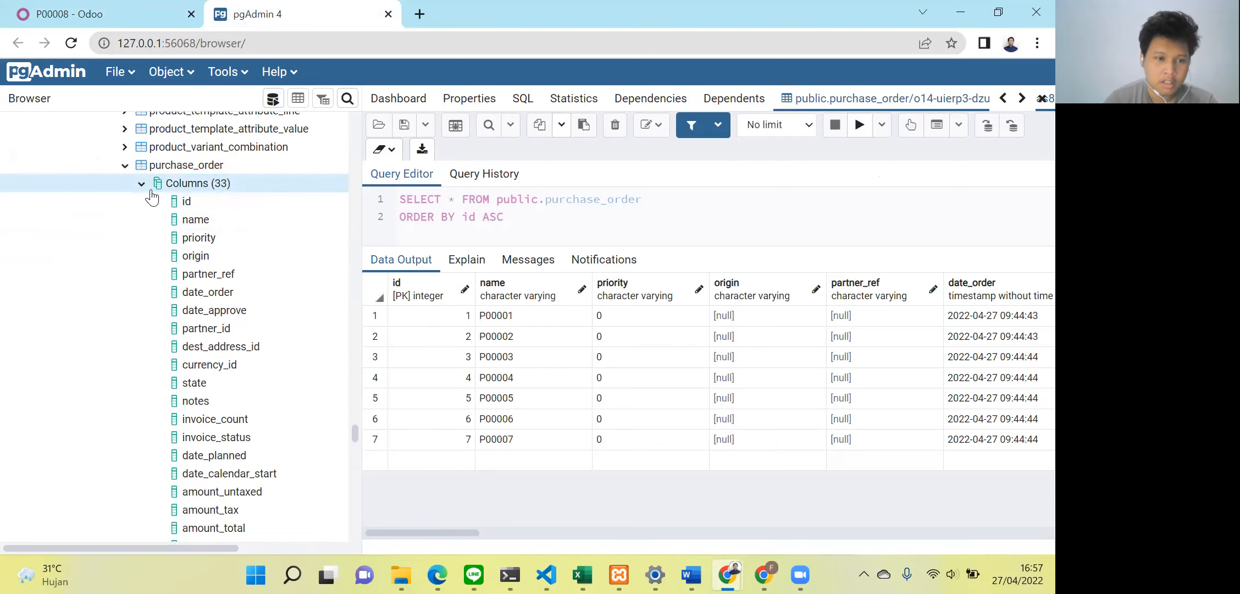
{"action": "left_click", "coordinate": [142, 184]}
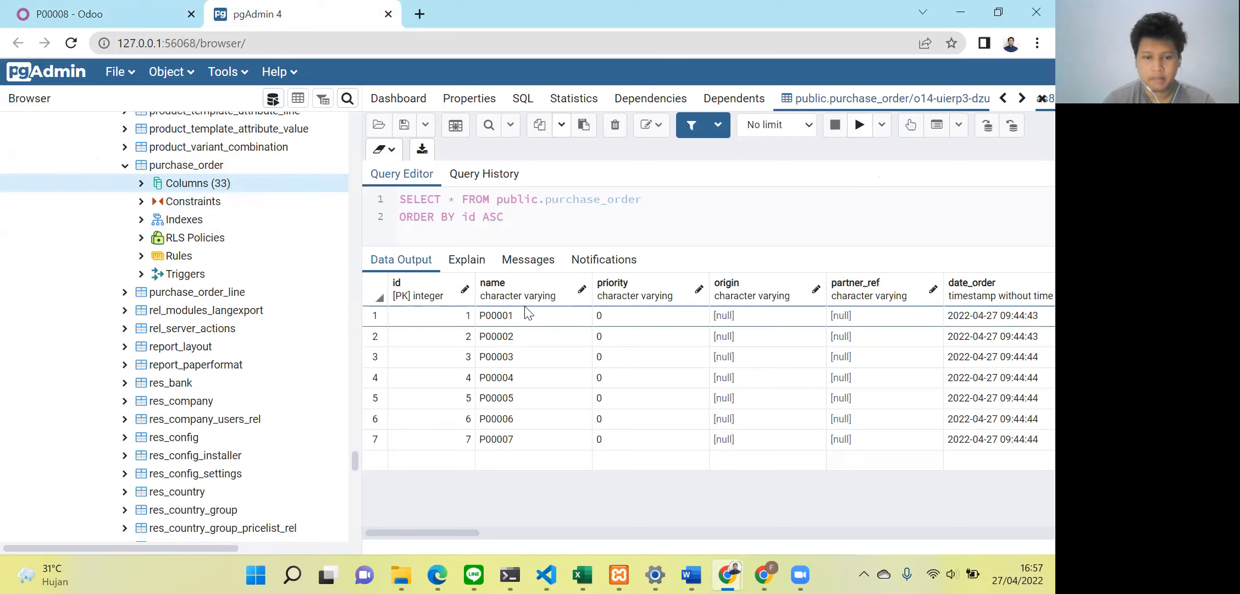
Step: Reload pgAdmin, dismiss the version notice, and expand the PostgreSQL 12 server
{"action": "left_click", "coordinate": [70, 42]}
{"action": "left_click", "coordinate": [602, 132]}
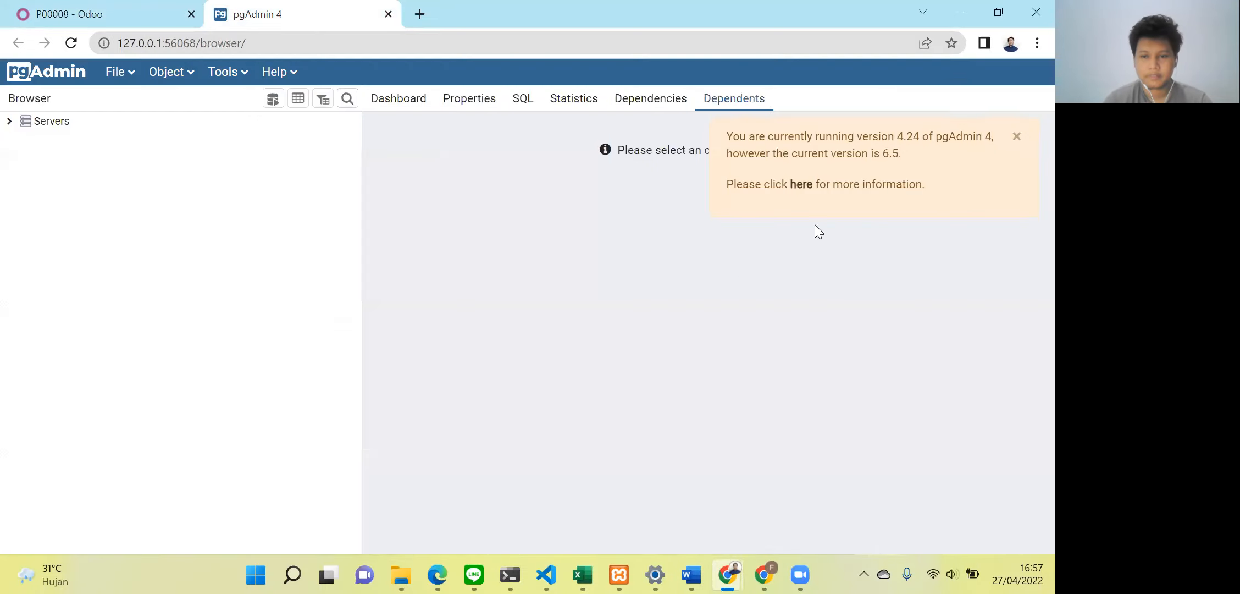
{"action": "left_click", "coordinate": [1017, 137]}
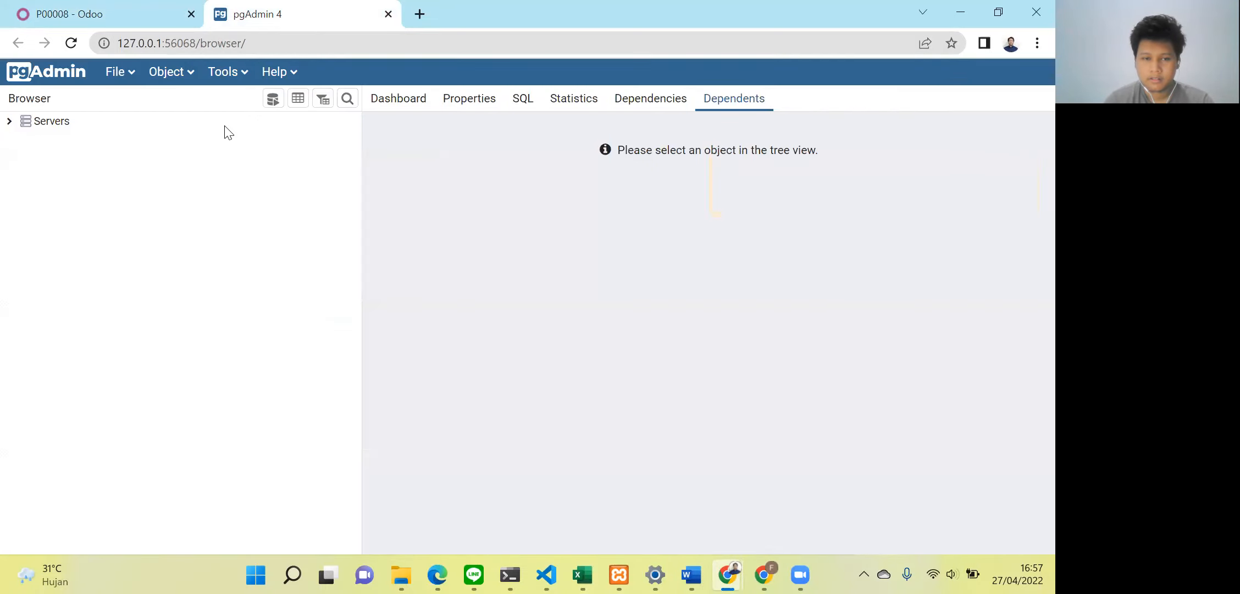
{"action": "left_click", "coordinate": [48, 122]}
{"action": "left_click", "coordinate": [10, 121]}
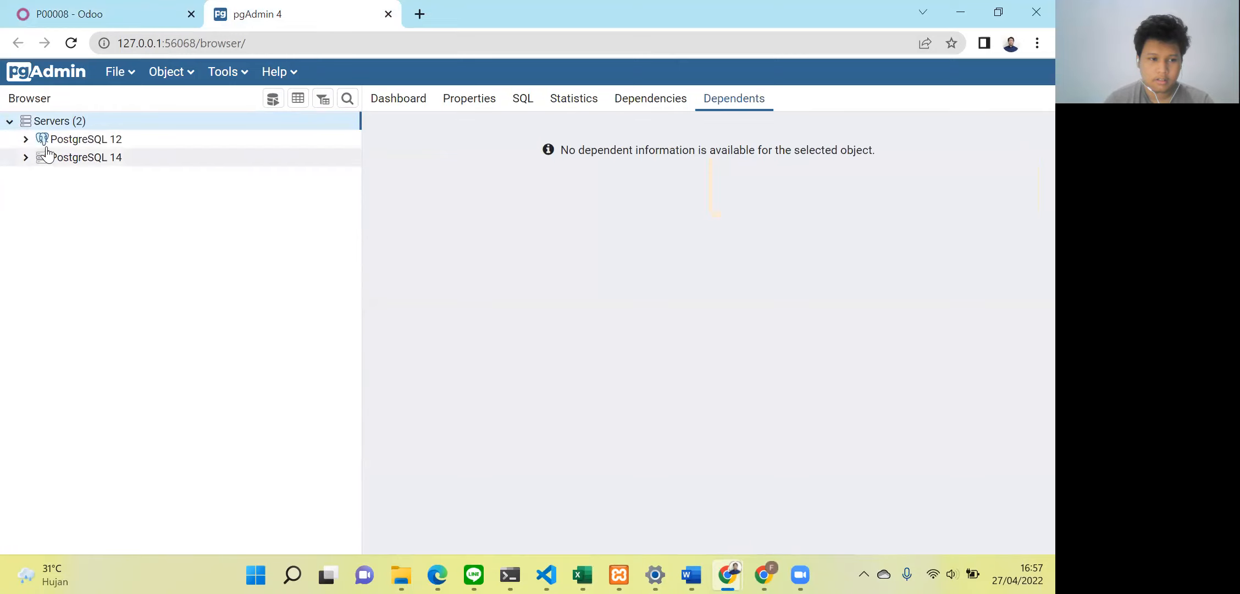
{"action": "left_click", "coordinate": [27, 139]}
Step: Find the purchase_order table in the public schema again and display all its rows with the current data
{"action": "scroll", "coordinate": [136, 261], "scroll_direction": "down", "scroll_amount": 3}
{"action": "scroll", "coordinate": [136, 261], "scroll_direction": "down", "scroll_amount": 20}
{"action": "scroll", "coordinate": [237, 266], "scroll_direction": "down", "scroll_amount": 20}
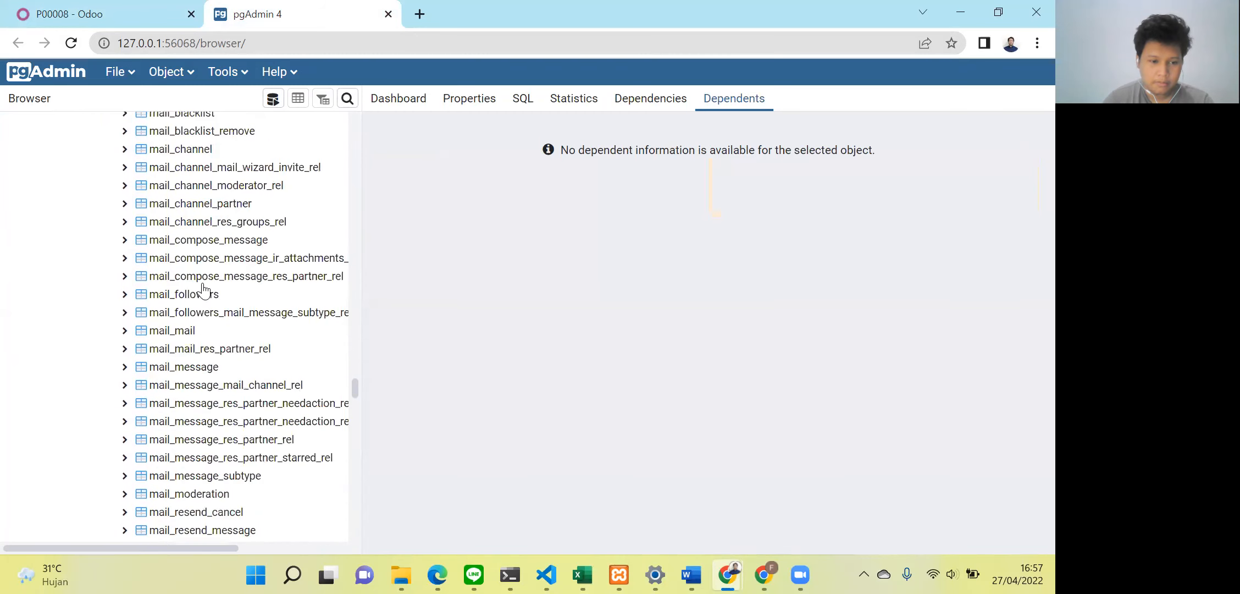
{"action": "scroll", "coordinate": [207, 295], "scroll_direction": "down", "scroll_amount": 15}
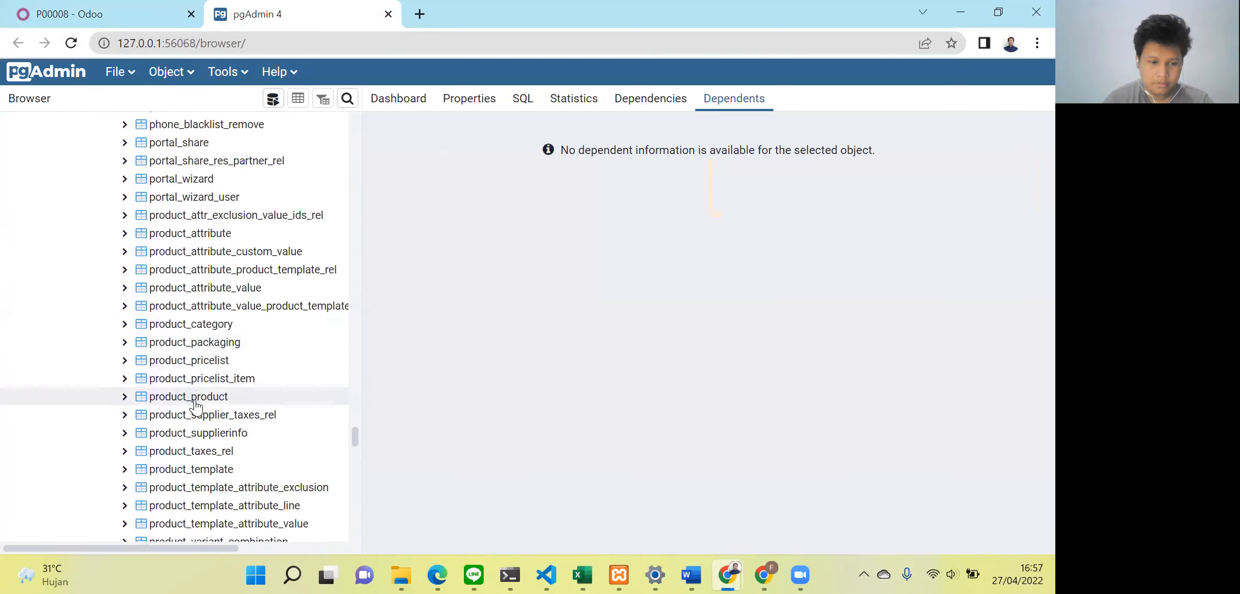
{"action": "scroll", "coordinate": [196, 404], "scroll_direction": "down", "scroll_amount": 6}
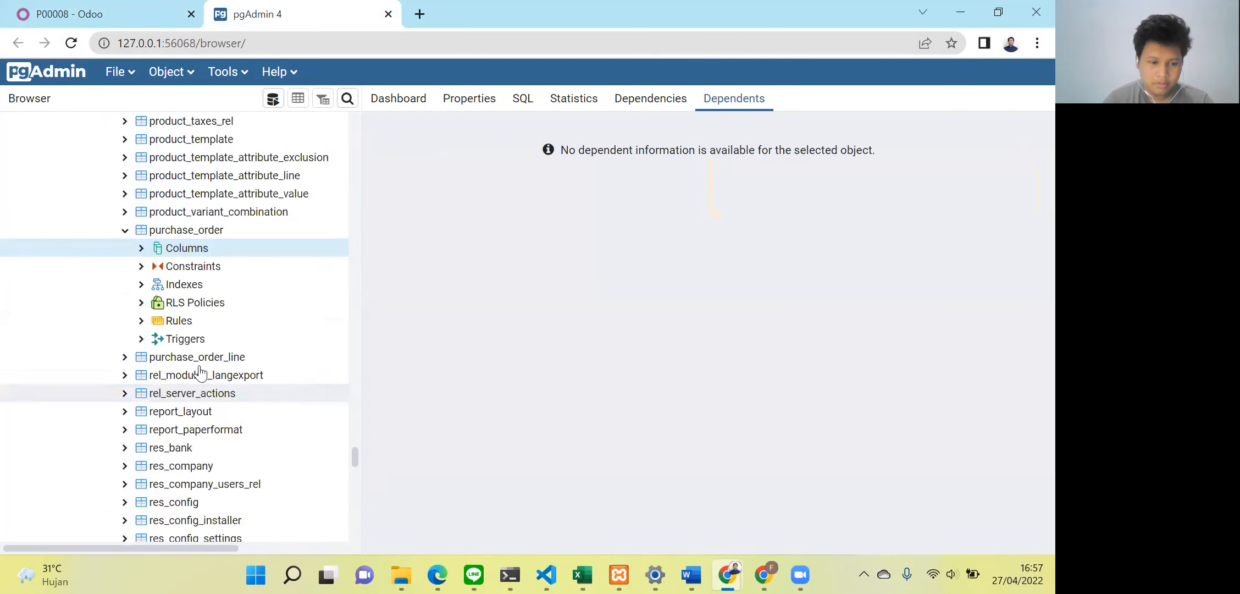
{"action": "right_click", "coordinate": [205, 233]}
{"action": "mouse_move", "coordinate": [318, 347]}
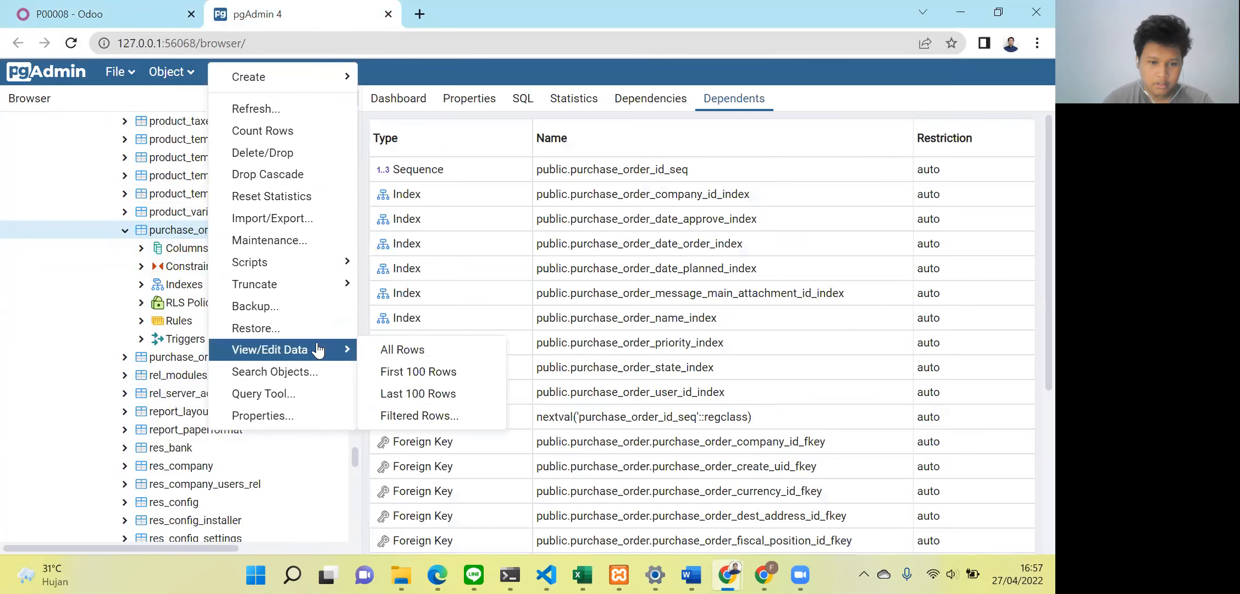
{"action": "left_click", "coordinate": [422, 350]}
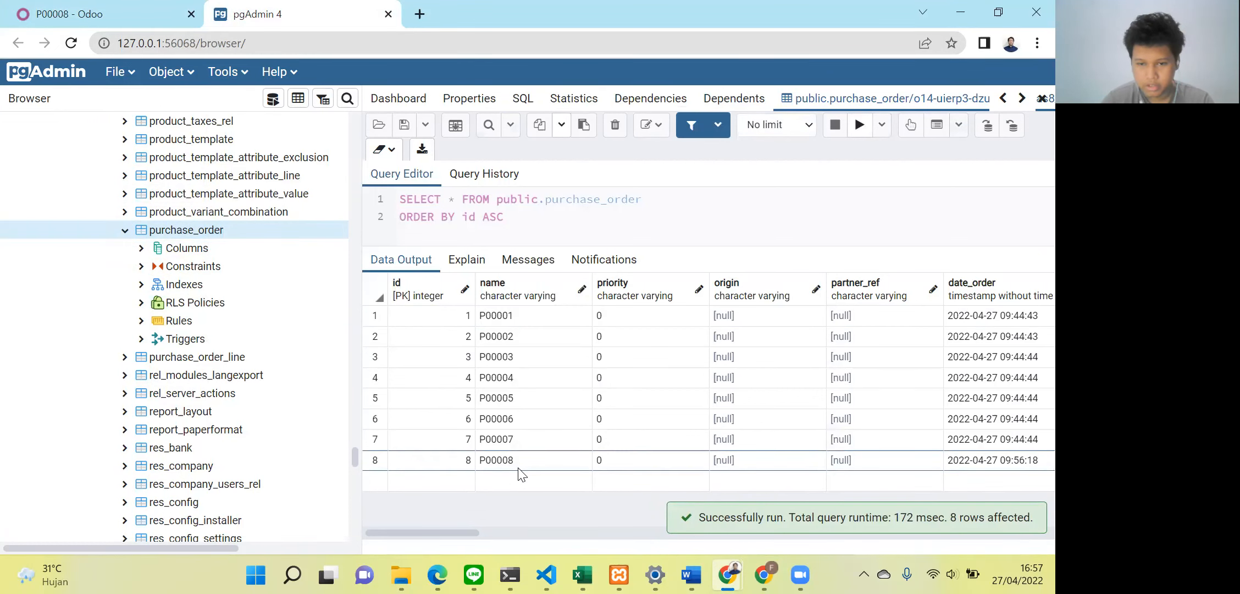
Step: Compare the vendor of the new purchase order in Odoo with the partner_id column of the purchase_order rows in pgAdmin
{"action": "left_click", "coordinate": [104, 12]}
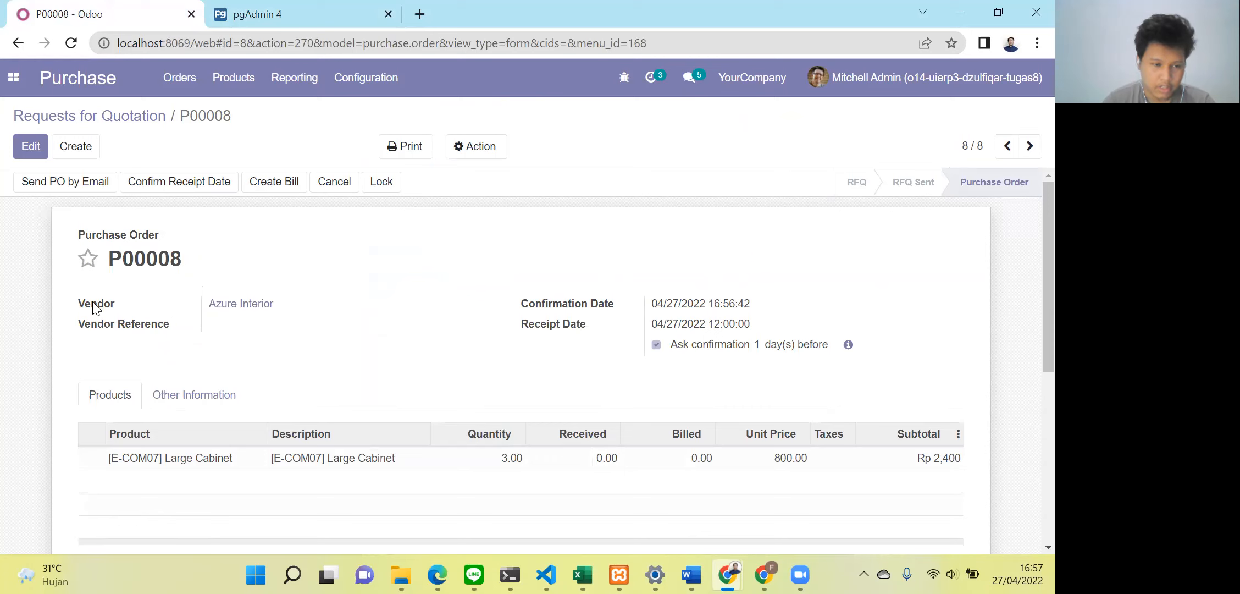
{"action": "mouse_move", "coordinate": [94, 308]}
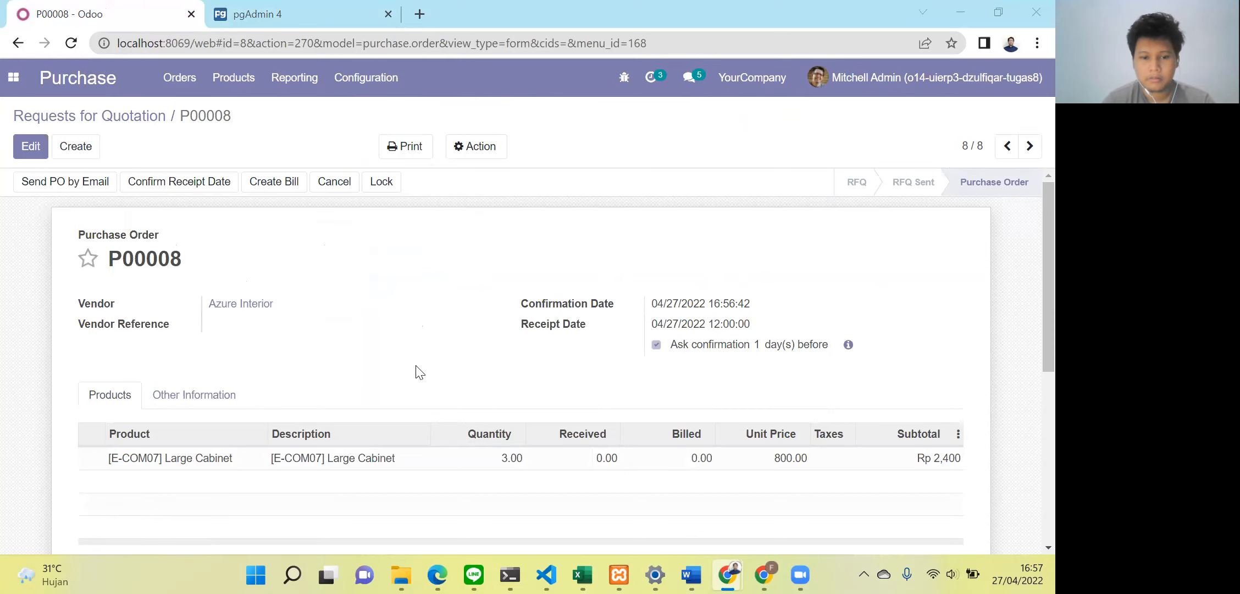
{"action": "left_click", "coordinate": [329, 25]}
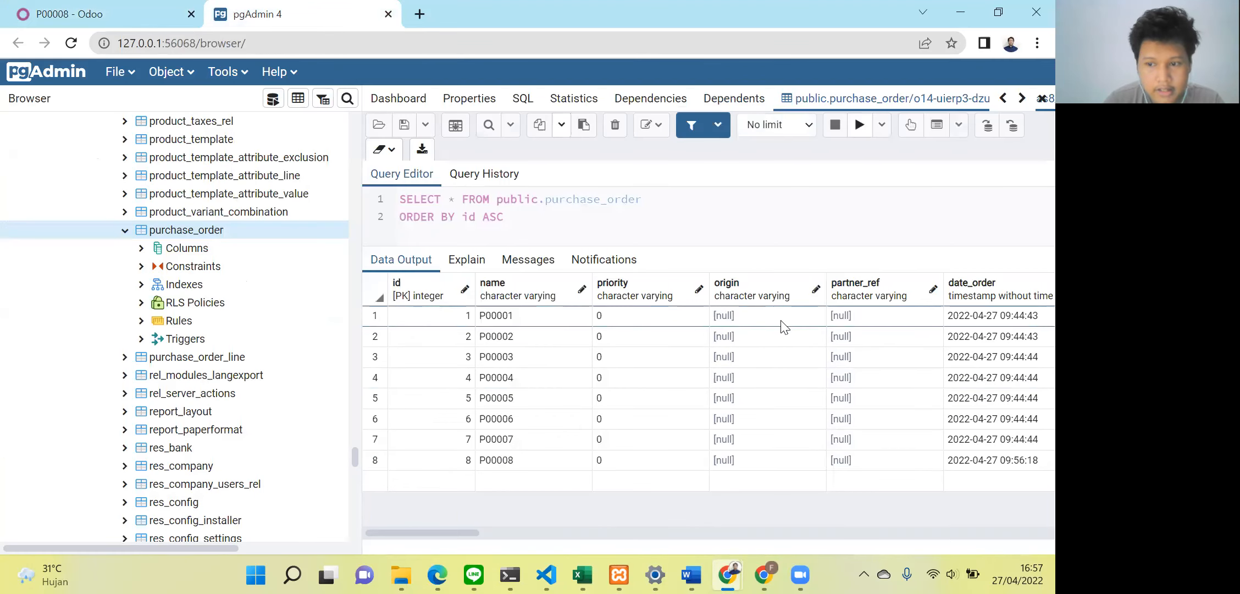
{"action": "scroll", "coordinate": [783, 326], "scroll_direction": "right", "scroll_amount": 10}
{"action": "scroll", "coordinate": [724, 312], "scroll_direction": "right", "scroll_amount": 1}
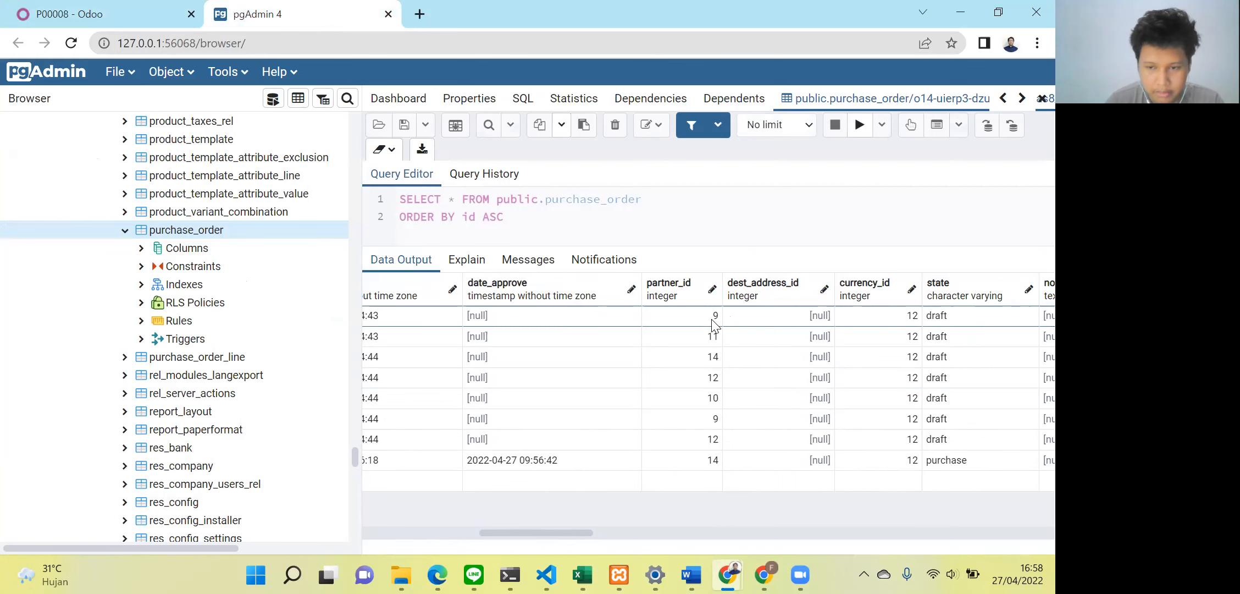
Step: Check the order's product line in Odoo and examine all purchase_order columns in pgAdmin for the matching product details
{"action": "left_click", "coordinate": [97, 11]}
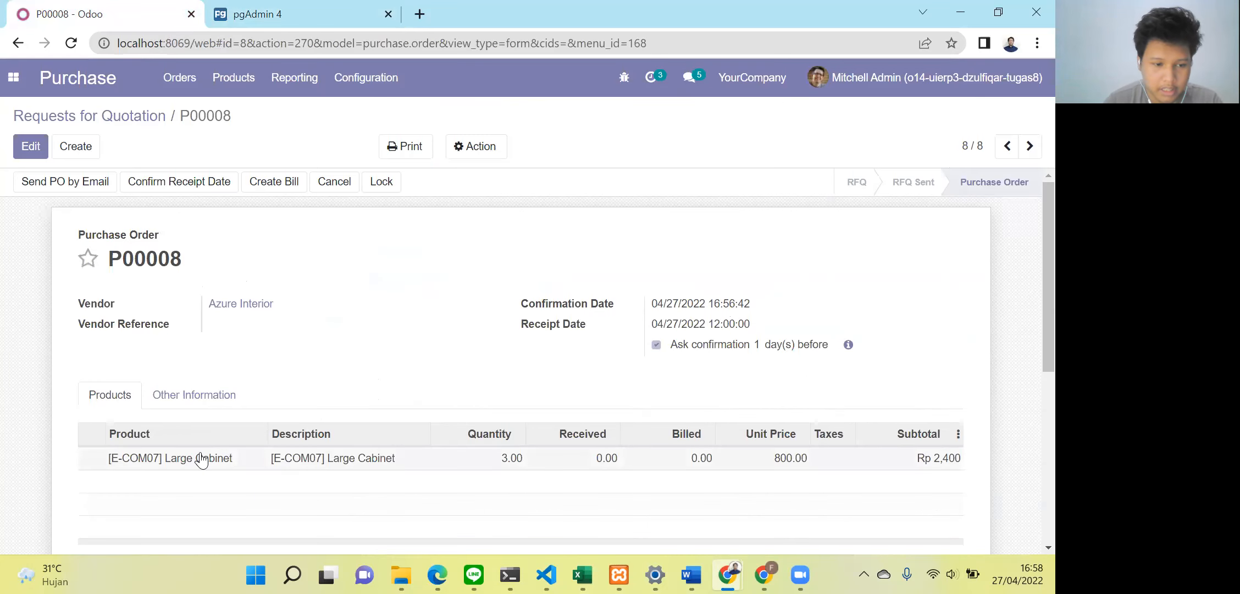
{"action": "mouse_move", "coordinate": [202, 460]}
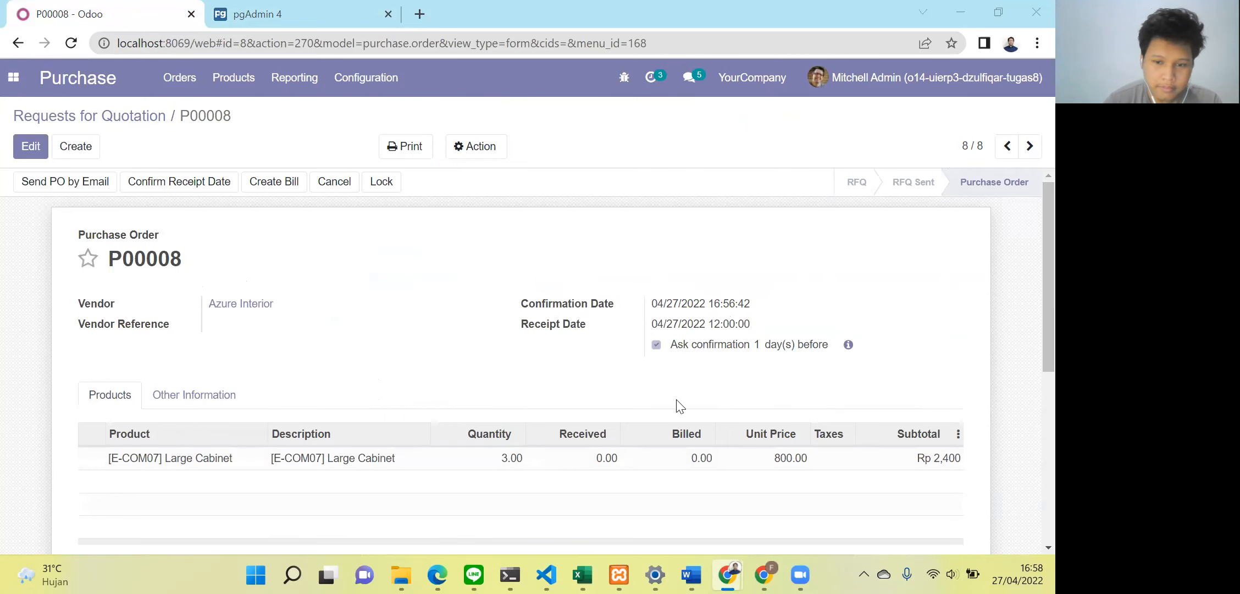
{"action": "left_click", "coordinate": [385, 29]}
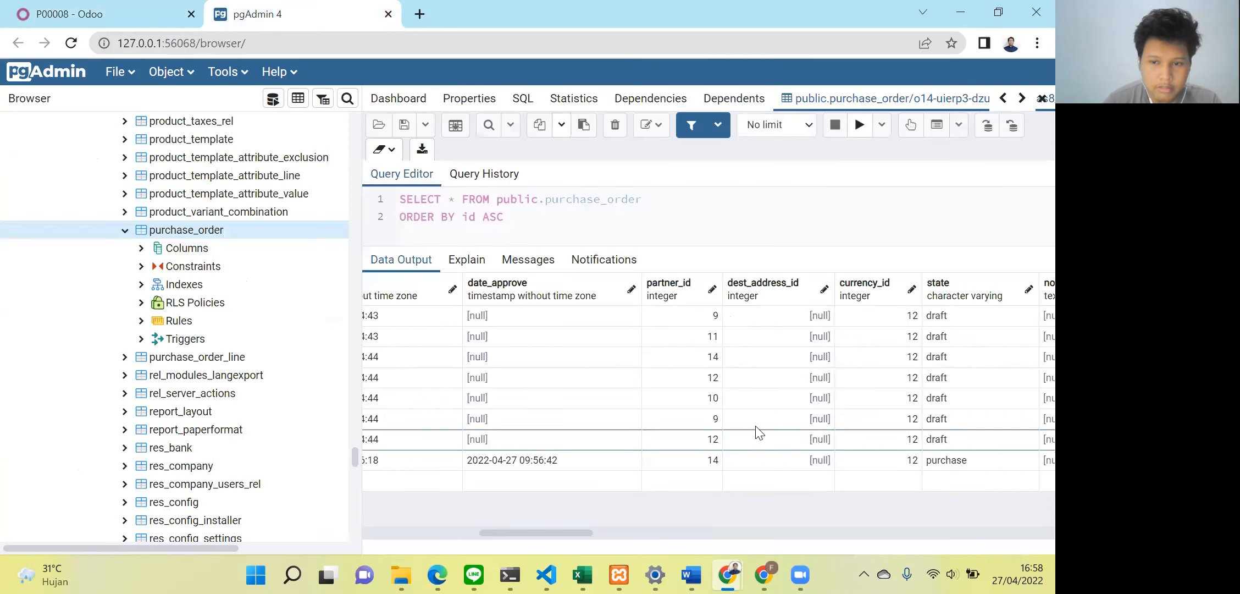
{"action": "scroll", "coordinate": [728, 393], "scroll_direction": "right", "scroll_amount": 5}
{"action": "scroll", "coordinate": [716, 377], "scroll_direction": "right", "scroll_amount": 10}
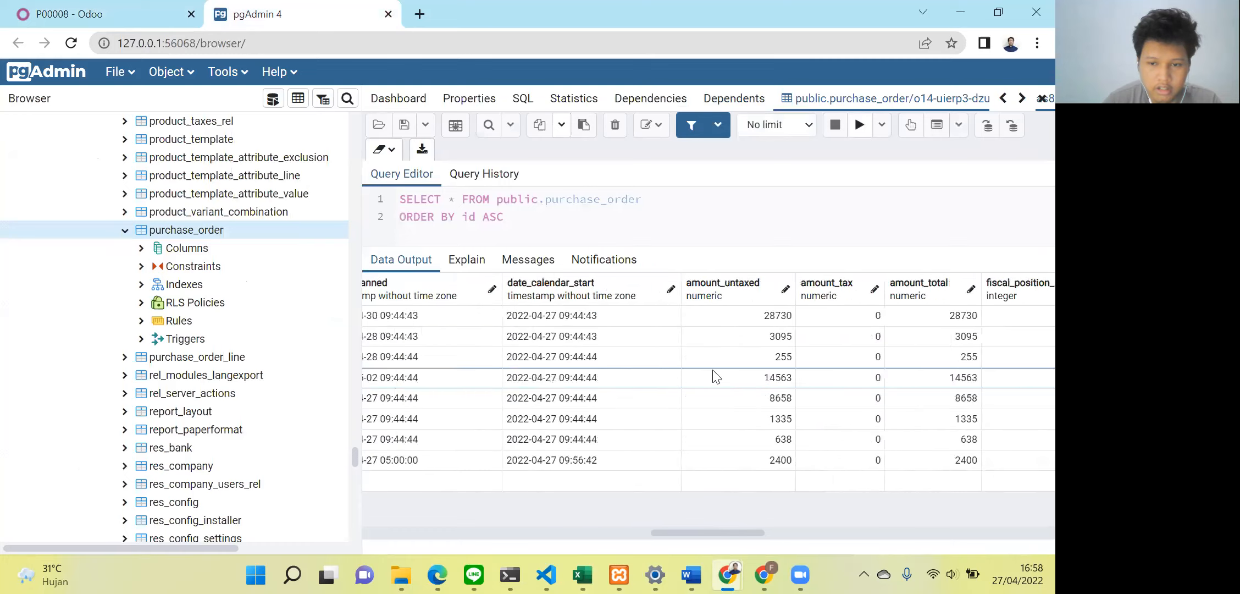
{"action": "scroll", "coordinate": [716, 377], "scroll_direction": "right", "scroll_amount": 10}
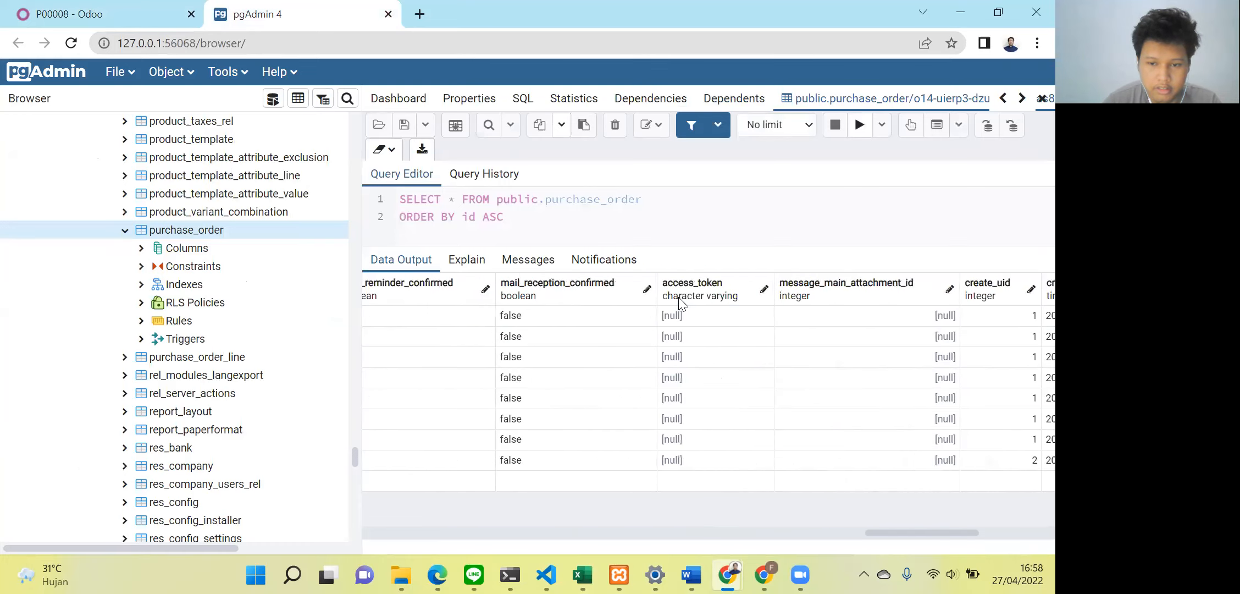
{"action": "scroll", "coordinate": [622, 342], "scroll_direction": "right", "scroll_amount": 2}
{"action": "scroll", "coordinate": [623, 342], "scroll_direction": "left", "scroll_amount": 10}
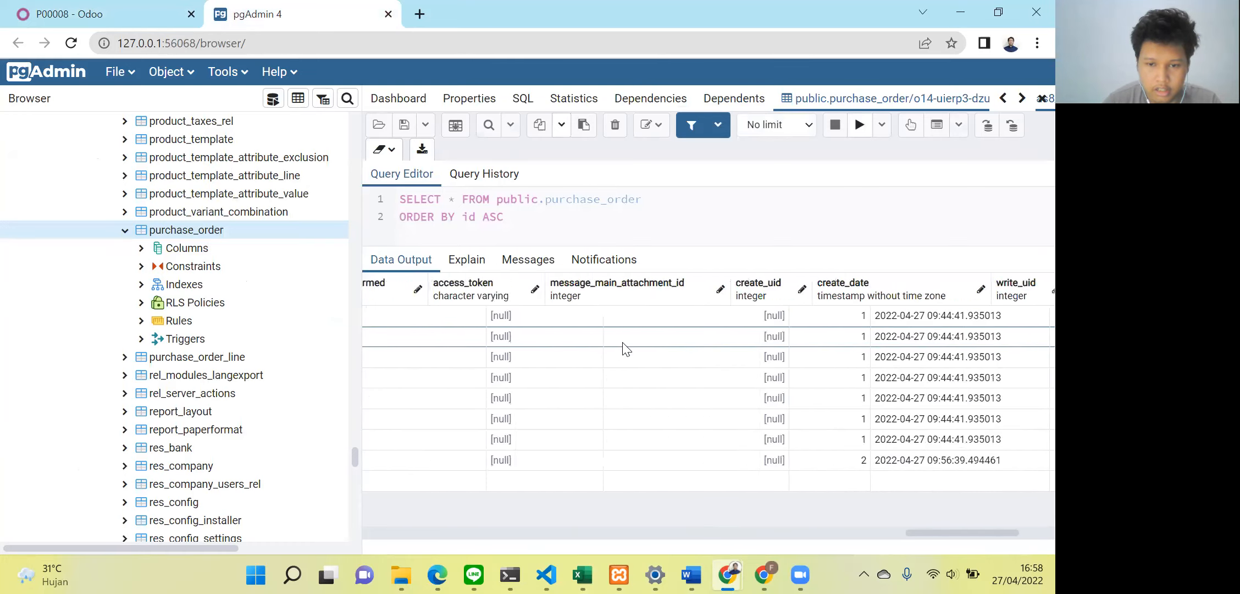
{"action": "scroll", "coordinate": [624, 347], "scroll_direction": "left", "scroll_amount": 2}
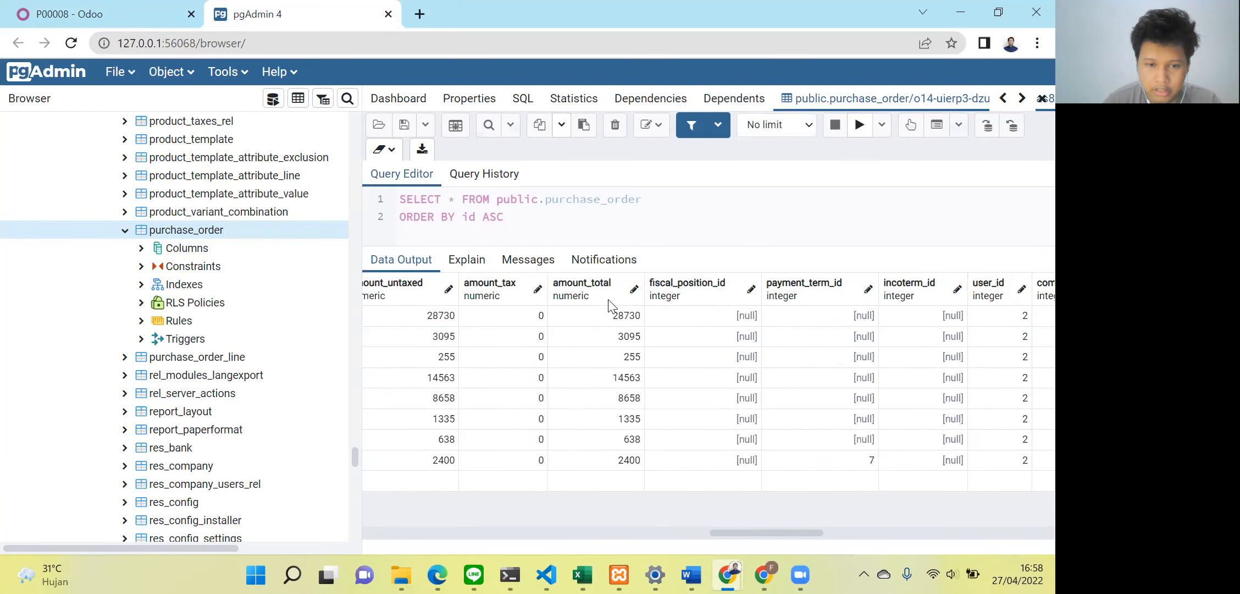
{"action": "scroll", "coordinate": [609, 306], "scroll_direction": "left", "scroll_amount": 6}
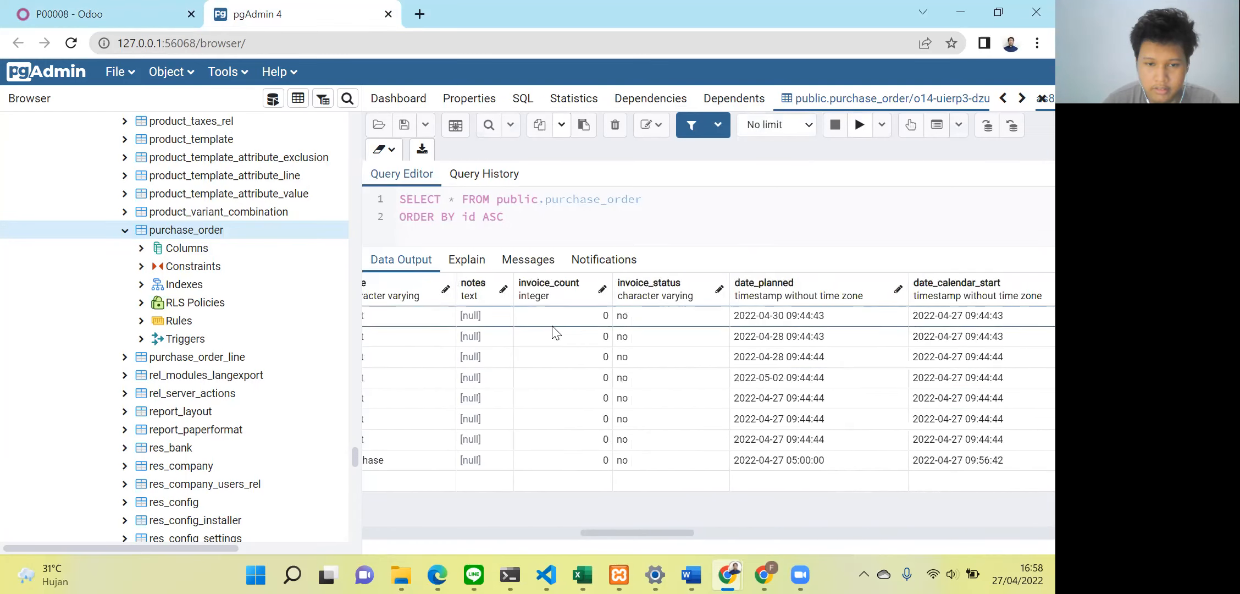
{"action": "scroll", "coordinate": [556, 332], "scroll_direction": "left", "scroll_amount": 8}
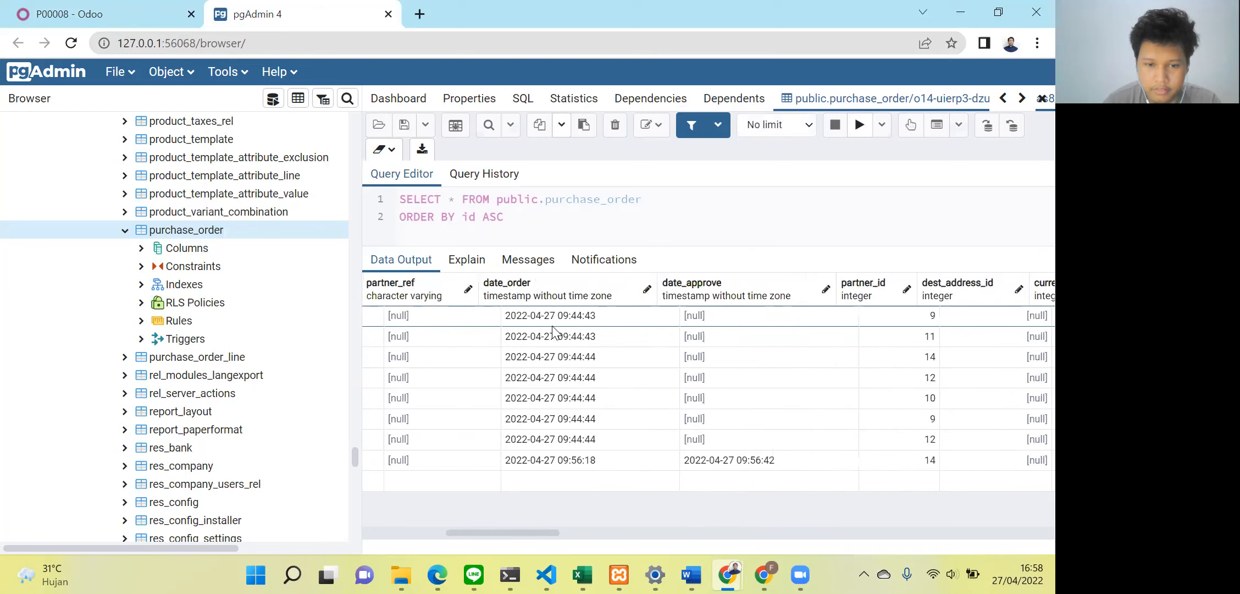
{"action": "scroll", "coordinate": [553, 332], "scroll_direction": "left", "scroll_amount": 4}
Step: Check the order's product line in Odoo and display all rows of the purchase_order_line table in pgAdmin
{"action": "left_click", "coordinate": [113, 15]}
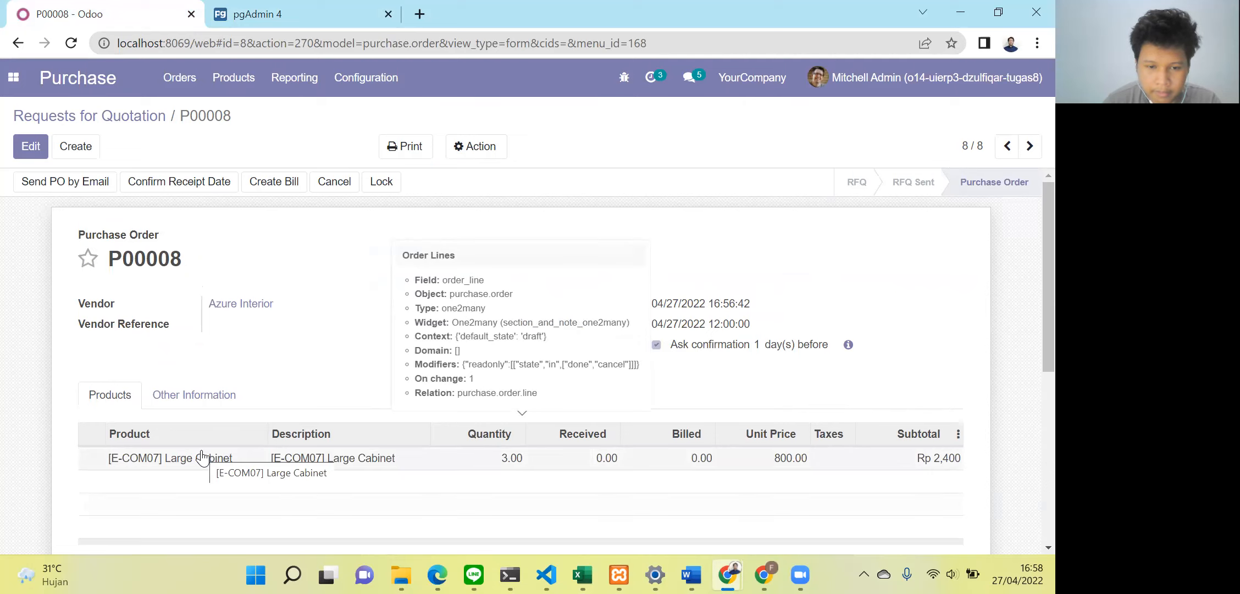
{"action": "key", "text": "ctrl+Tab"}
{"action": "left_click", "coordinate": [115, 234]}
{"action": "left_click", "coordinate": [125, 360]}
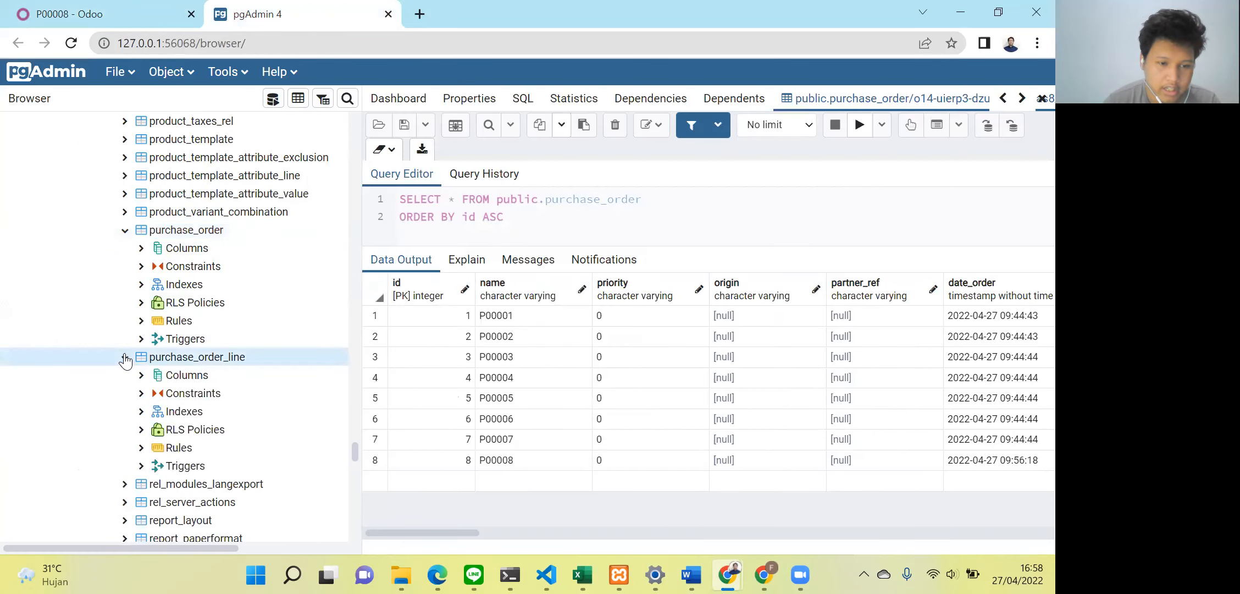
{"action": "right_click", "coordinate": [165, 360]}
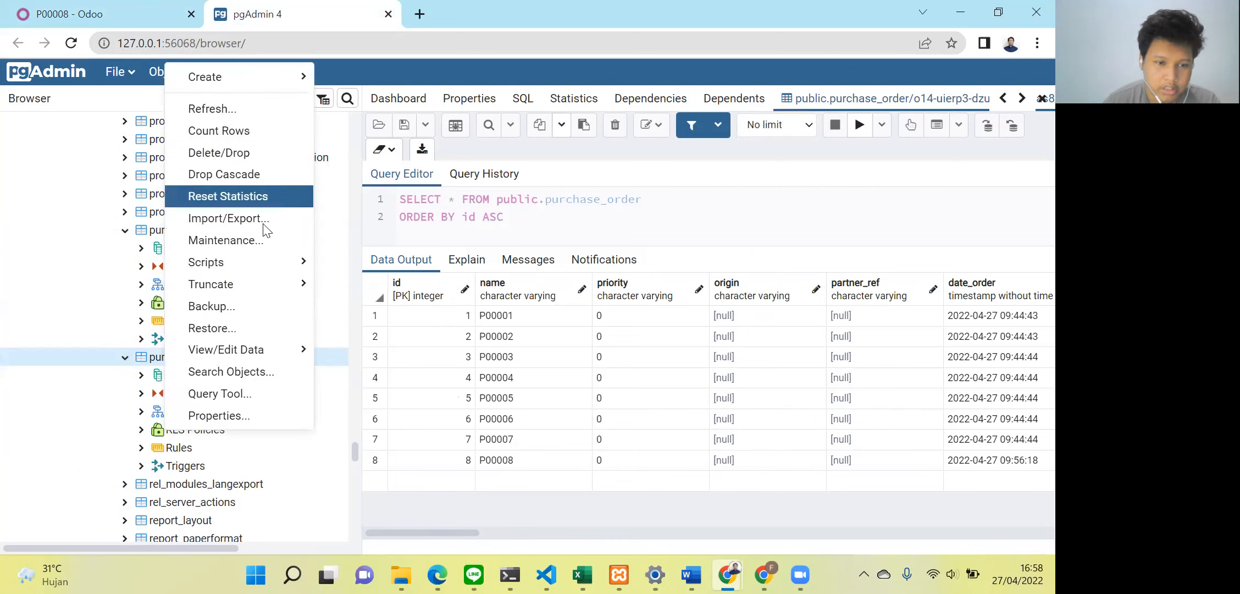
{"action": "mouse_move", "coordinate": [279, 351]}
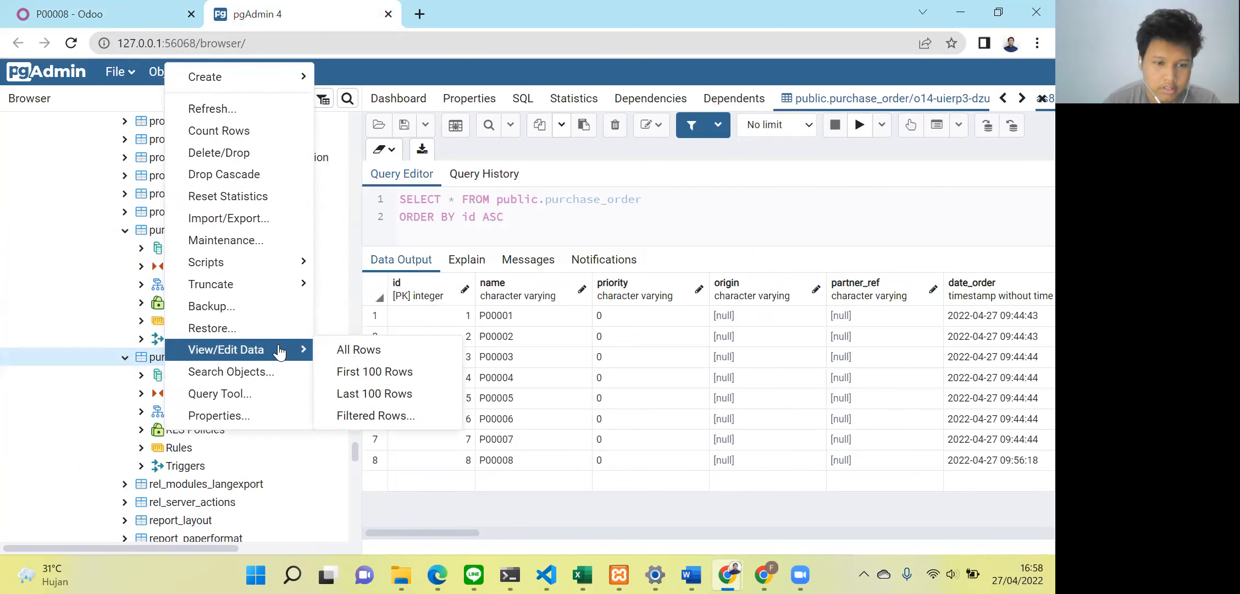
{"action": "left_click", "coordinate": [335, 352]}
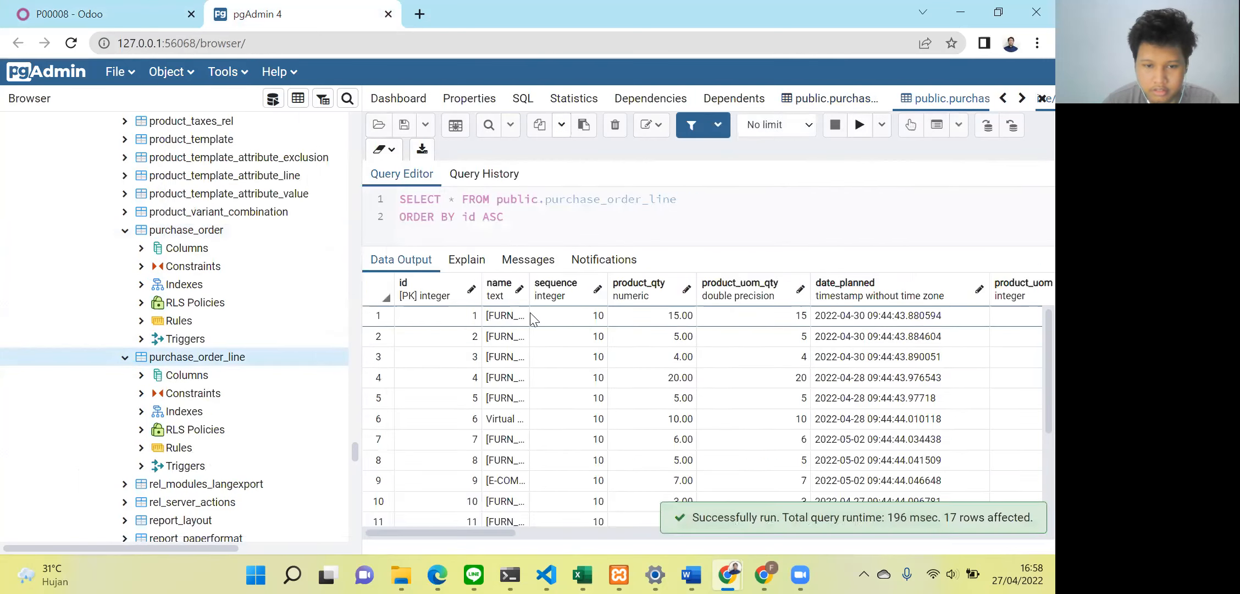
Step: Compare the last purchase_order_line rows with the product line in Odoo, and widen the name column in pgAdmin to show full product names
{"action": "scroll", "coordinate": [530, 312], "scroll_direction": "down", "scroll_amount": 5}
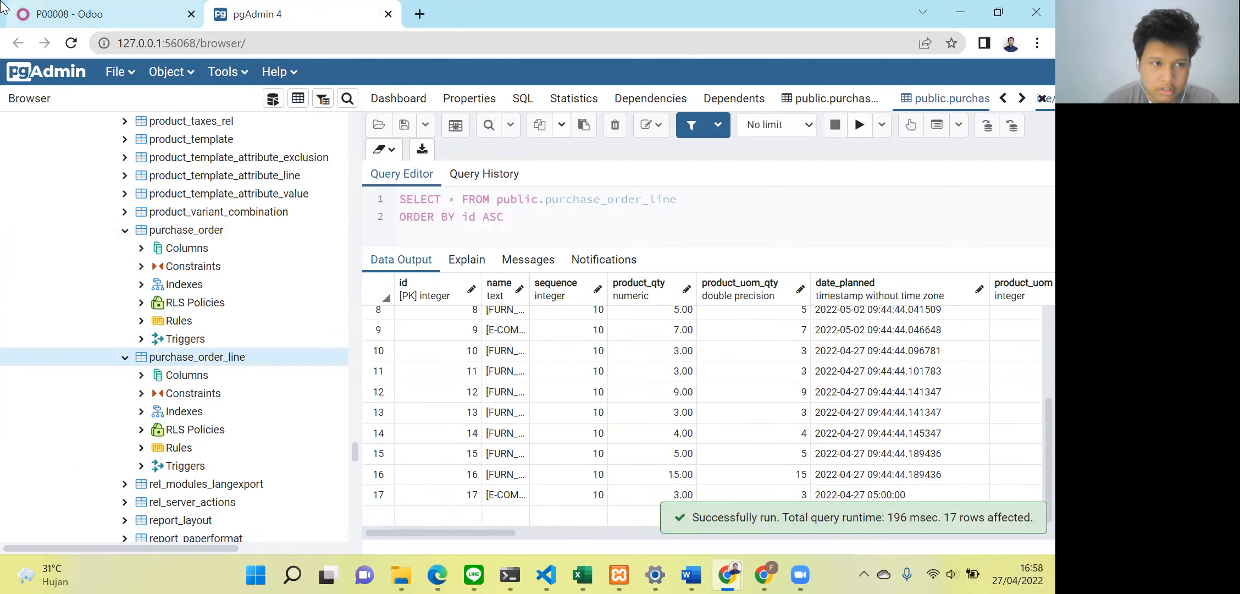
{"action": "left_click", "coordinate": [34, 9]}
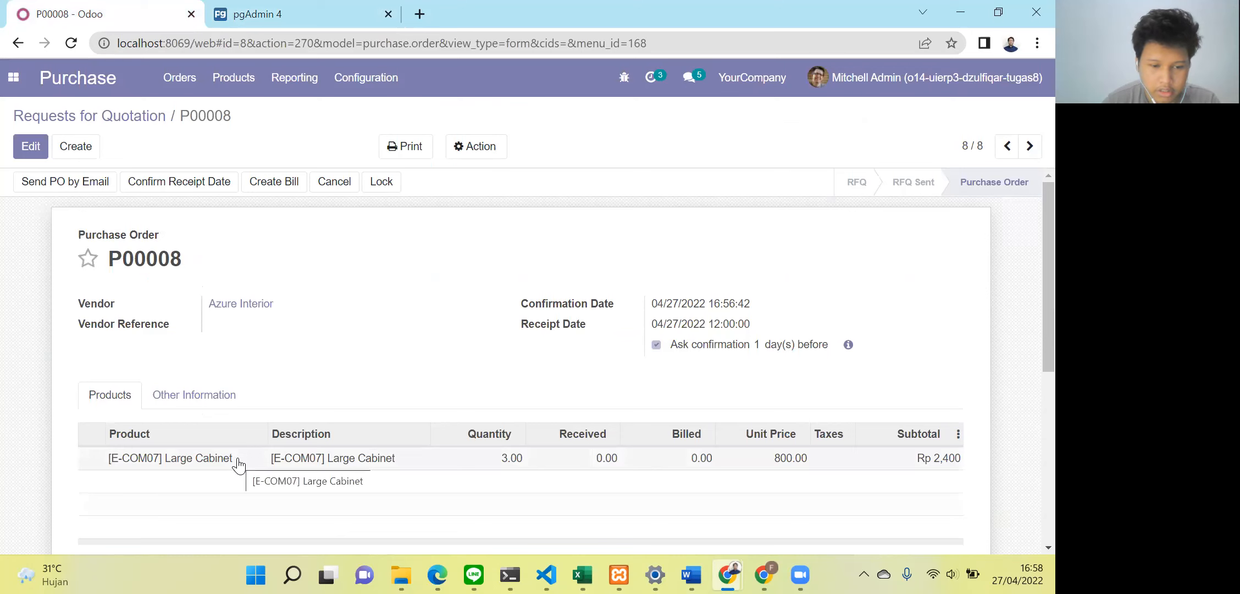
{"action": "mouse_move", "coordinate": [238, 464]}
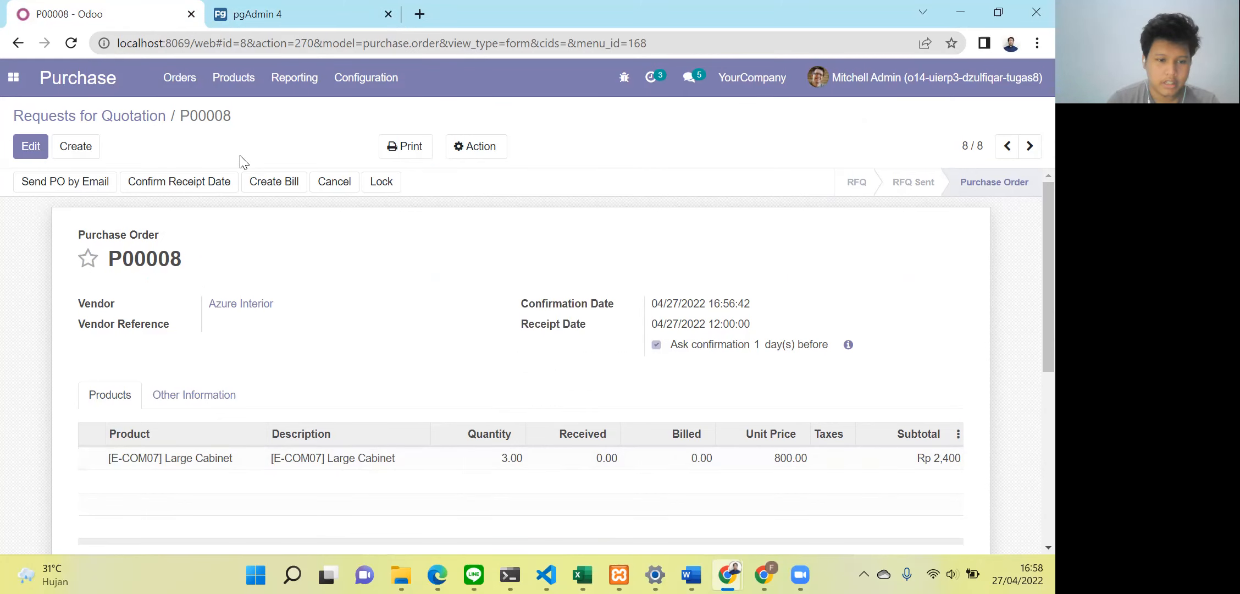
{"action": "left_click", "coordinate": [264, 14]}
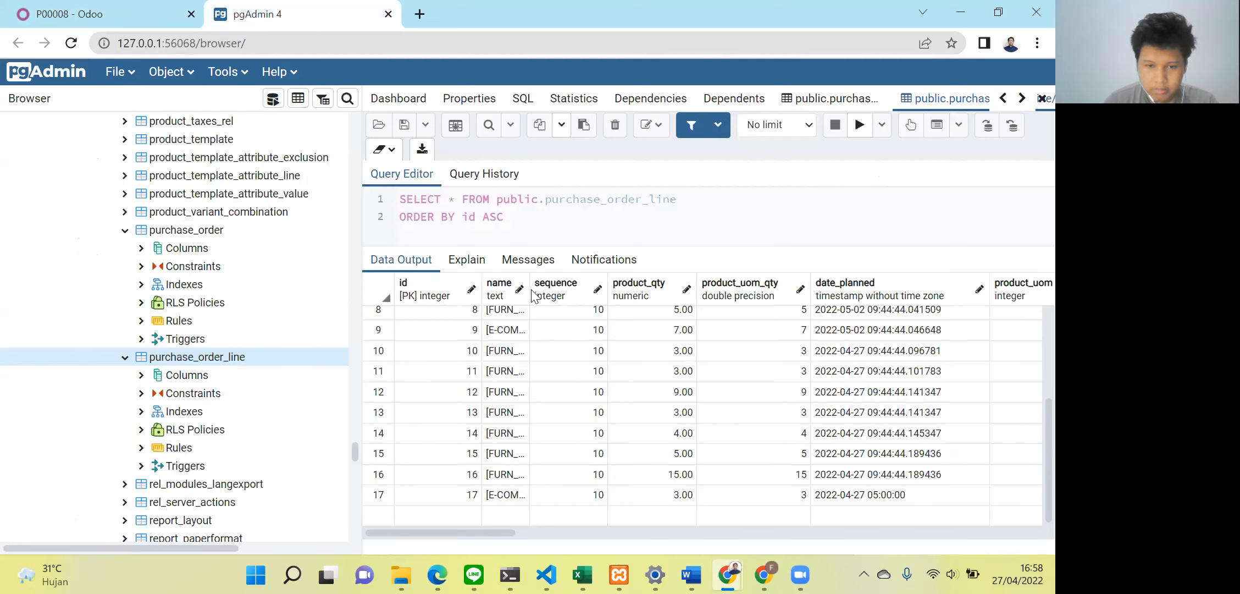
{"action": "left_click_drag", "start_coordinate": [528, 290], "coordinate": [641, 289]}
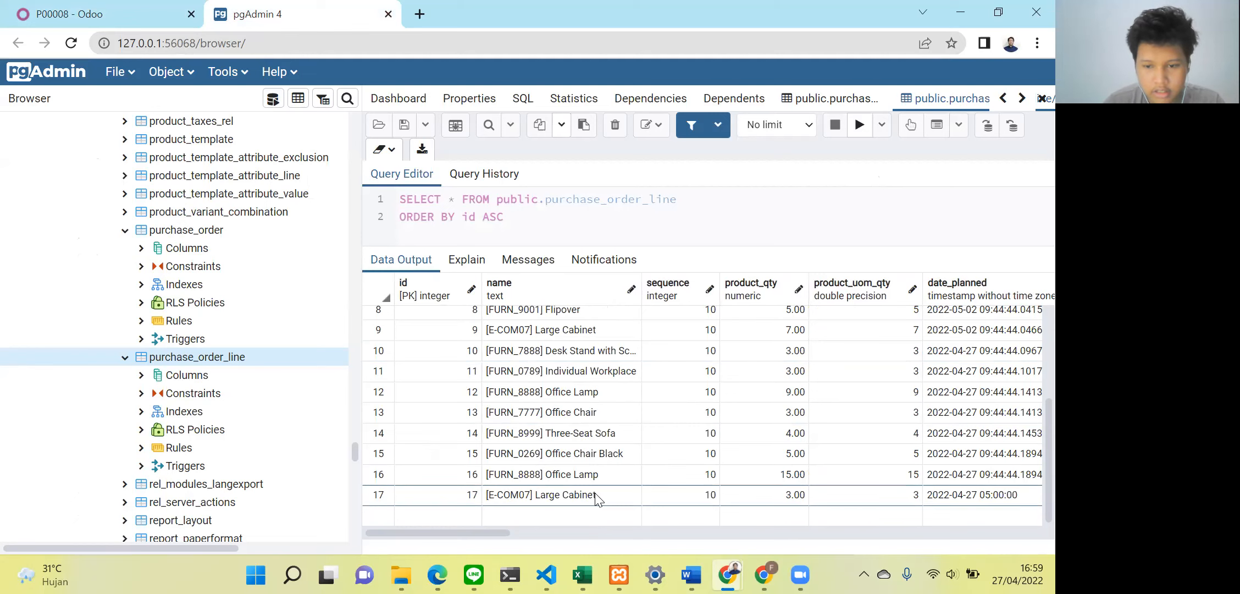
Step: Examine the quantity, product, price, order_id and state columns of the last Large Cabinet row, and return to the purchase order in Odoo
{"action": "scroll", "coordinate": [598, 499], "scroll_direction": "right", "scroll_amount": 5}
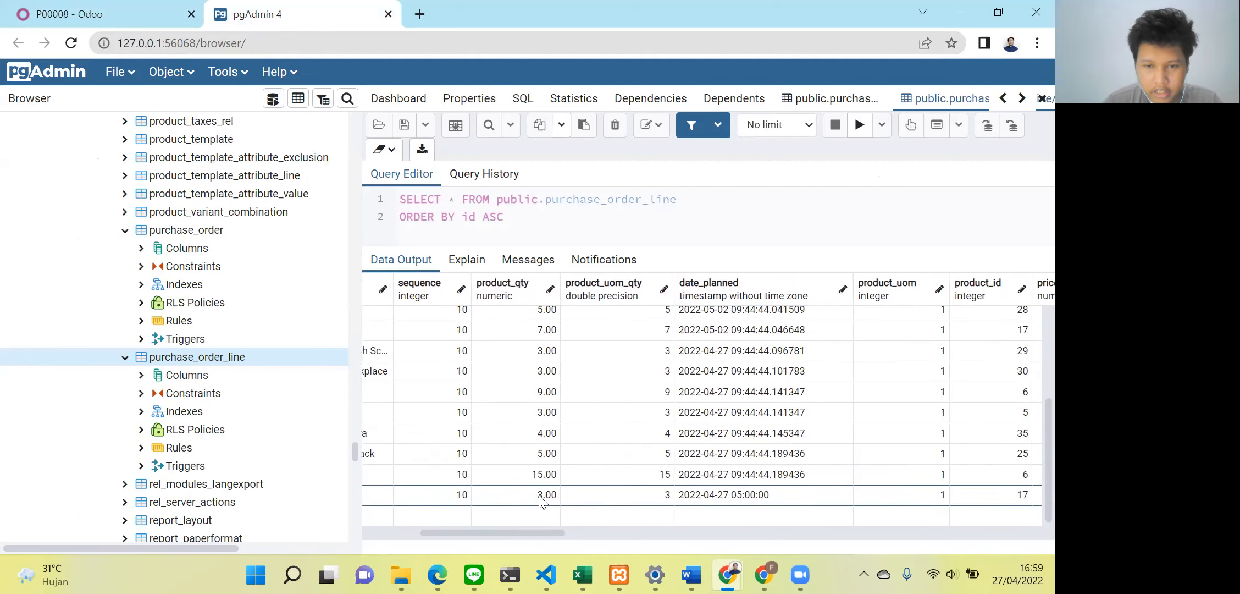
{"action": "scroll", "coordinate": [542, 501], "scroll_direction": "right", "scroll_amount": 6}
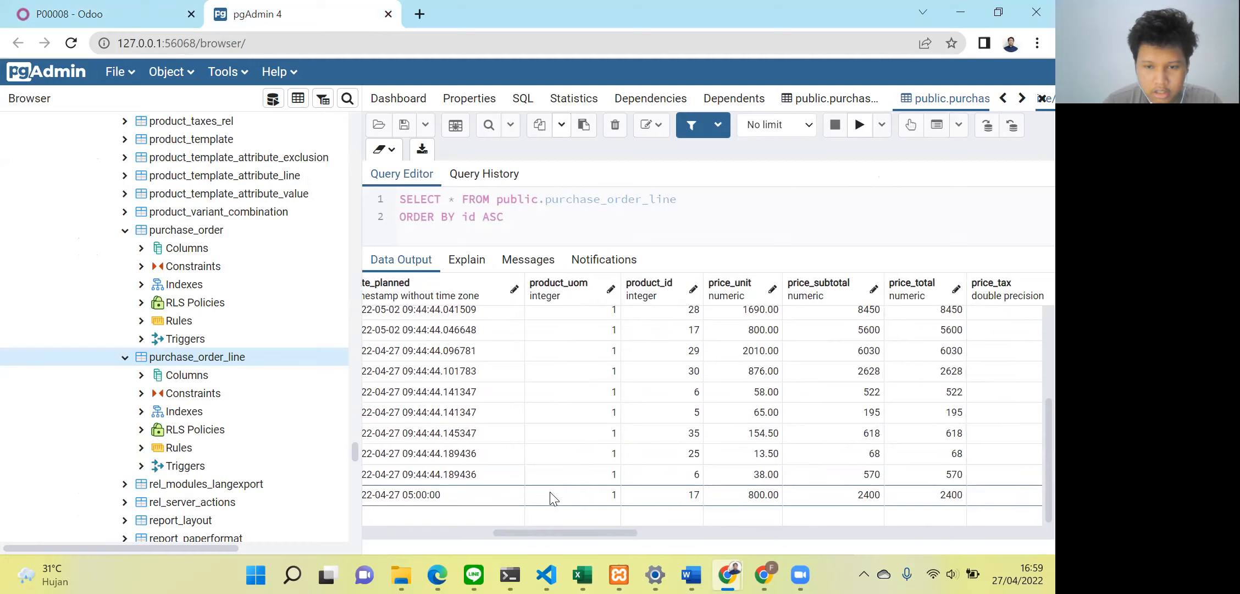
{"action": "scroll", "coordinate": [552, 498], "scroll_direction": "right", "scroll_amount": 7}
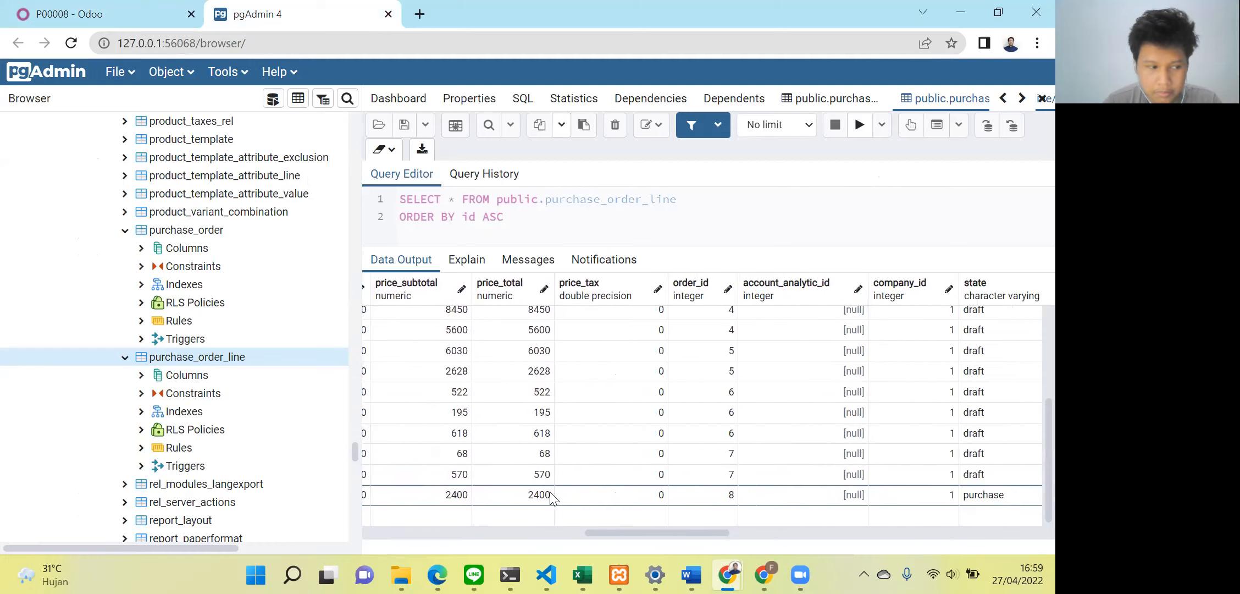
{"action": "scroll", "coordinate": [553, 497], "scroll_direction": "right", "scroll_amount": 3}
{"action": "scroll", "coordinate": [553, 497], "scroll_direction": "right", "scroll_amount": 4}
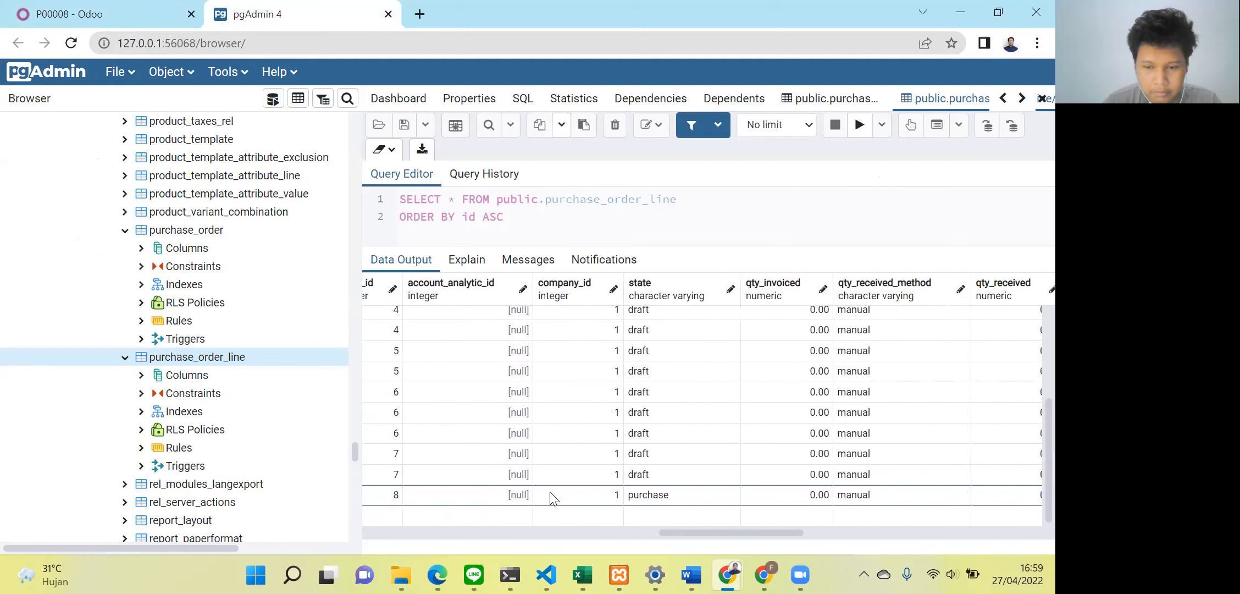
{"action": "scroll", "coordinate": [552, 497], "scroll_direction": "left", "scroll_amount": 12}
{"action": "scroll", "coordinate": [553, 498], "scroll_direction": "left", "scroll_amount": 10}
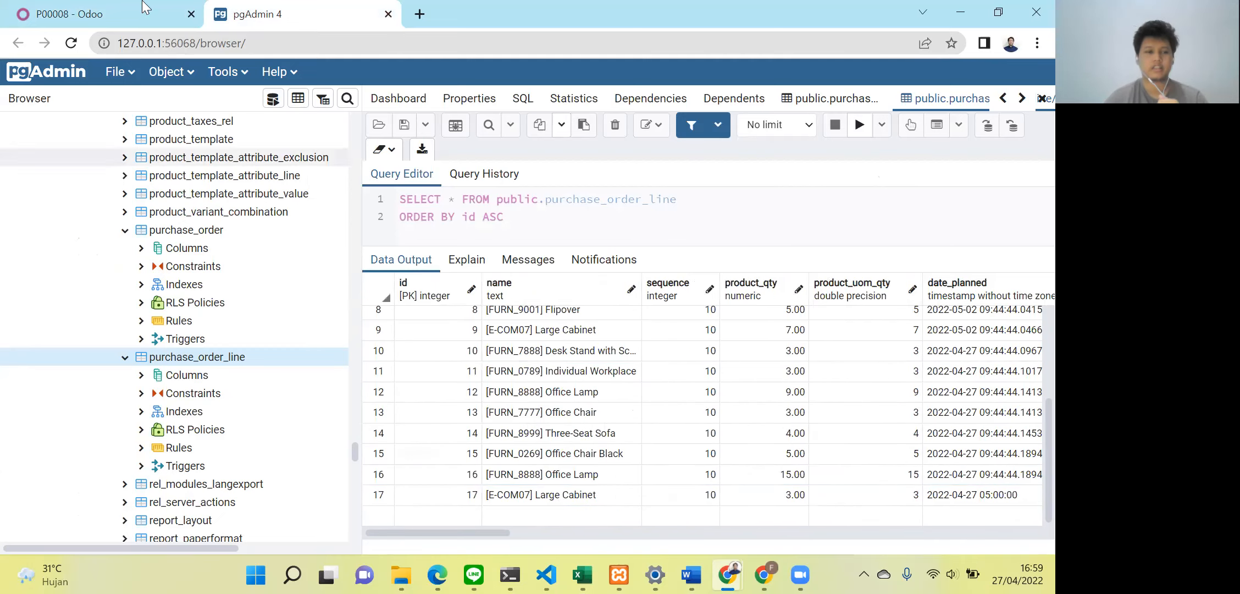
{"action": "left_click", "coordinate": [99, 13]}
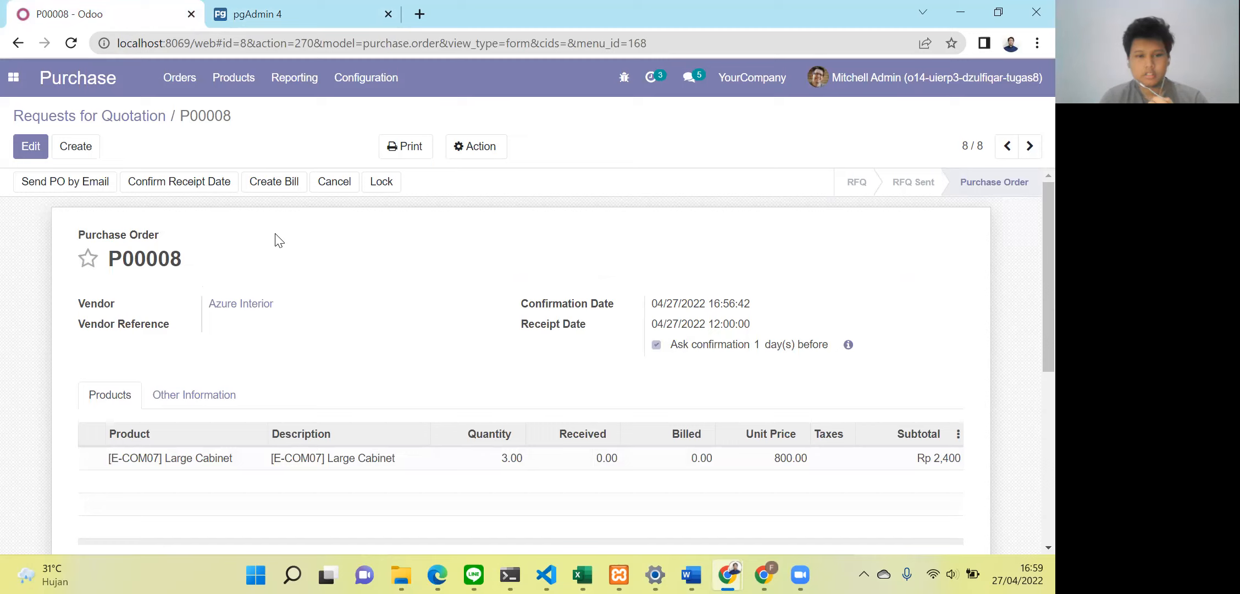